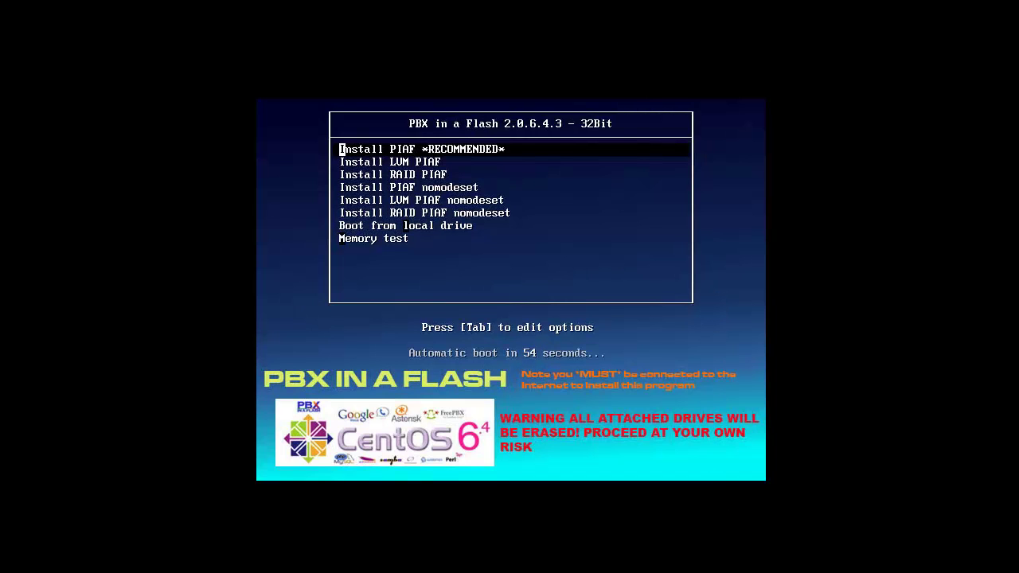
# Step: Start the 'Install PIAF *RECOMMENDED*' option from the boot menu
pyautogui.press('Return')
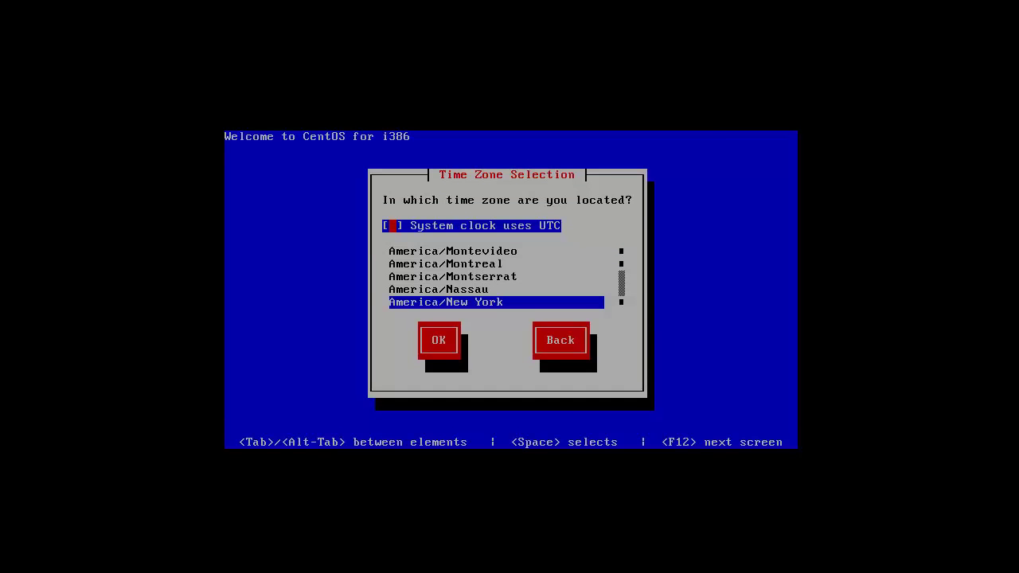
# Step: Set the system time zone to Europe/London
pyautogui.press('Tab')
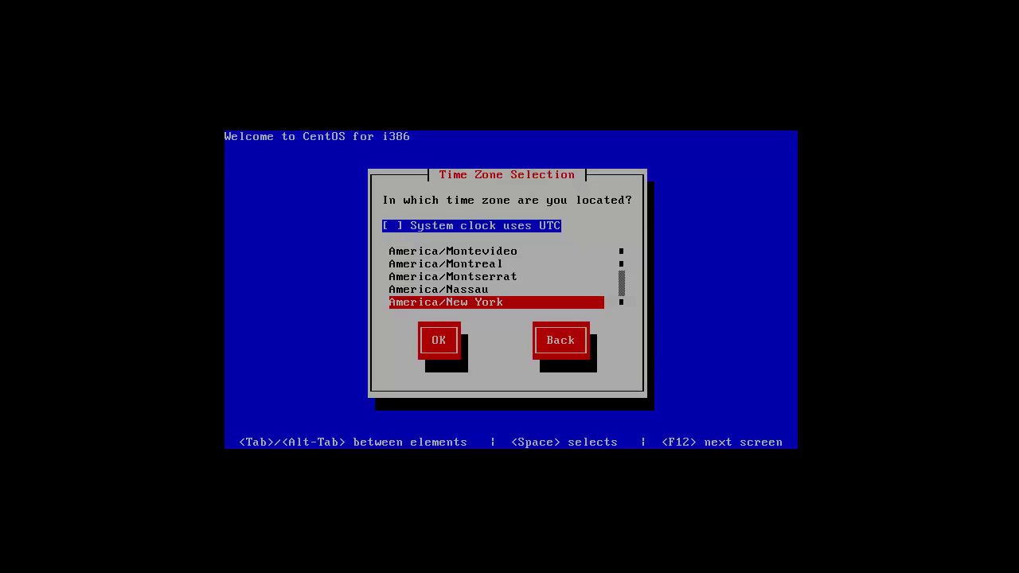
pyautogui.press('e')
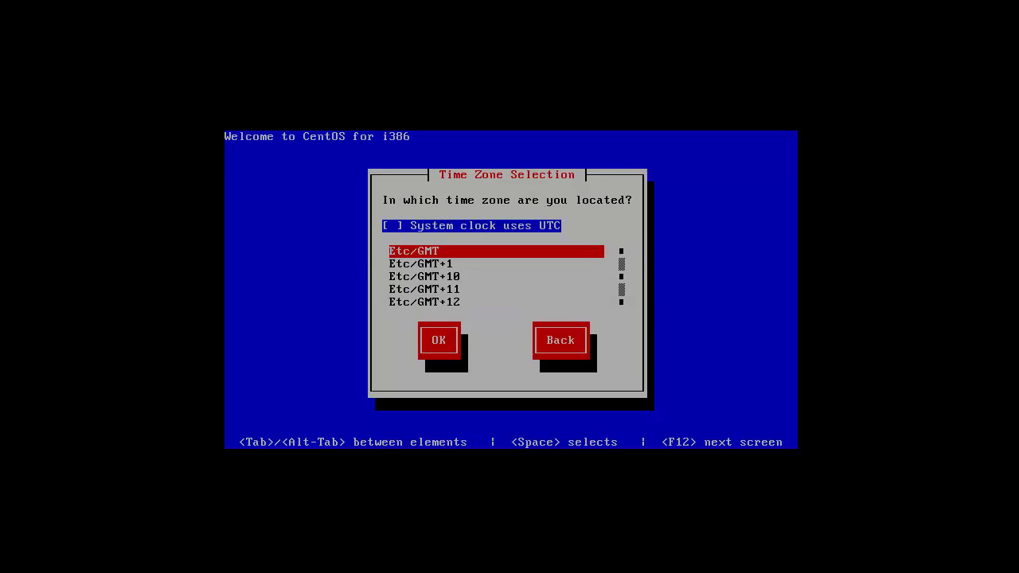
pyautogui.press('pagedown')
pyautogui.press('pagedown')
pyautogui.press('pagedown')
pyautogui.press('pagedown')
pyautogui.press('pagedown')
pyautogui.press('pagedown')
pyautogui.press('pagedown')
pyautogui.press('pagedown')
pyautogui.press('pagedown')
pyautogui.press('pagedown')
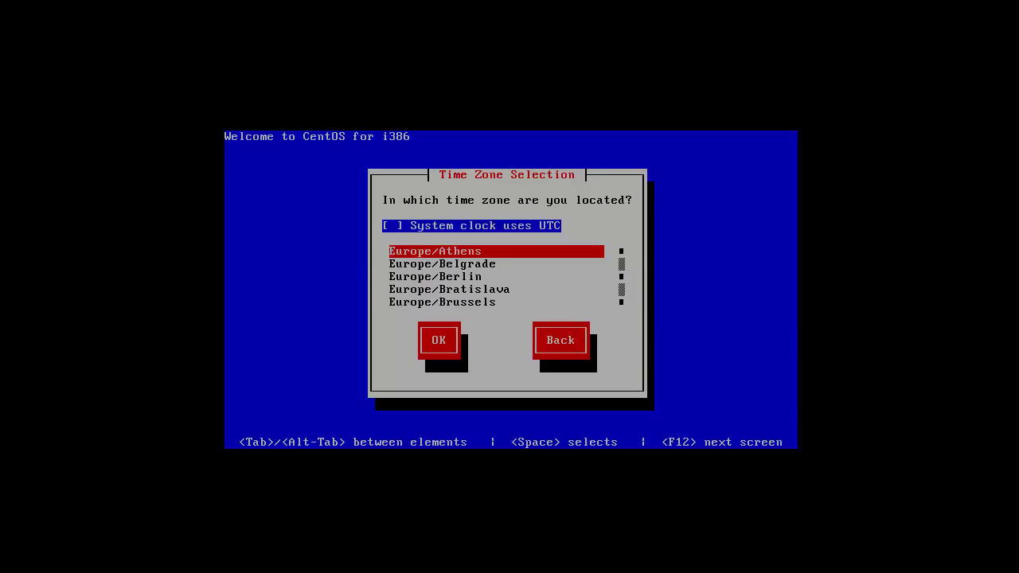
pyautogui.press('pagedown')
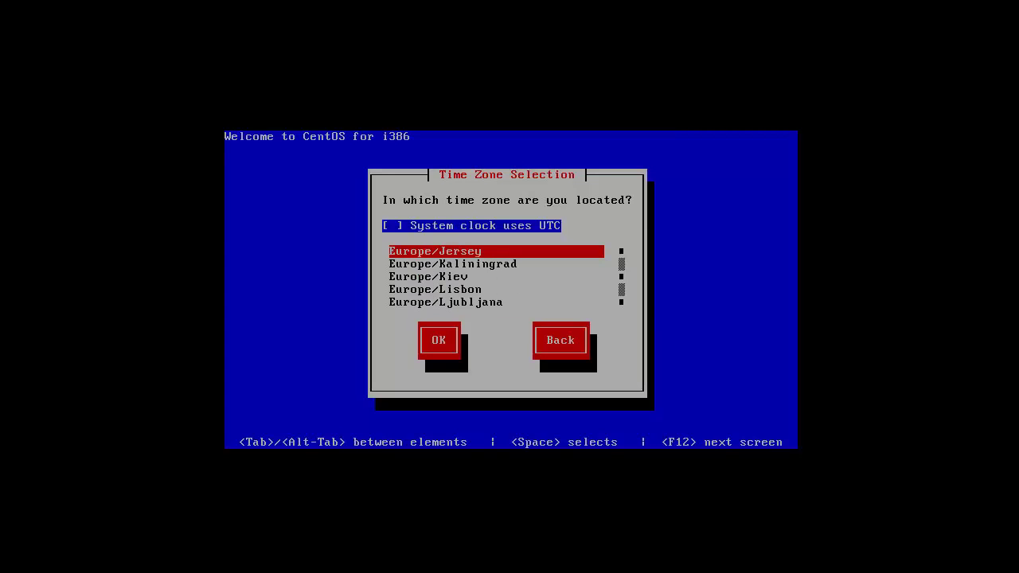
pyautogui.press('Down')
pyautogui.press('Down')
pyautogui.press('Down')
pyautogui.press('Down')
pyautogui.press('Down')
pyautogui.press('Down')
pyautogui.press('Down')
pyautogui.press('Down')
pyautogui.press('Up')
pyautogui.press('Up')
pyautogui.press('Up')
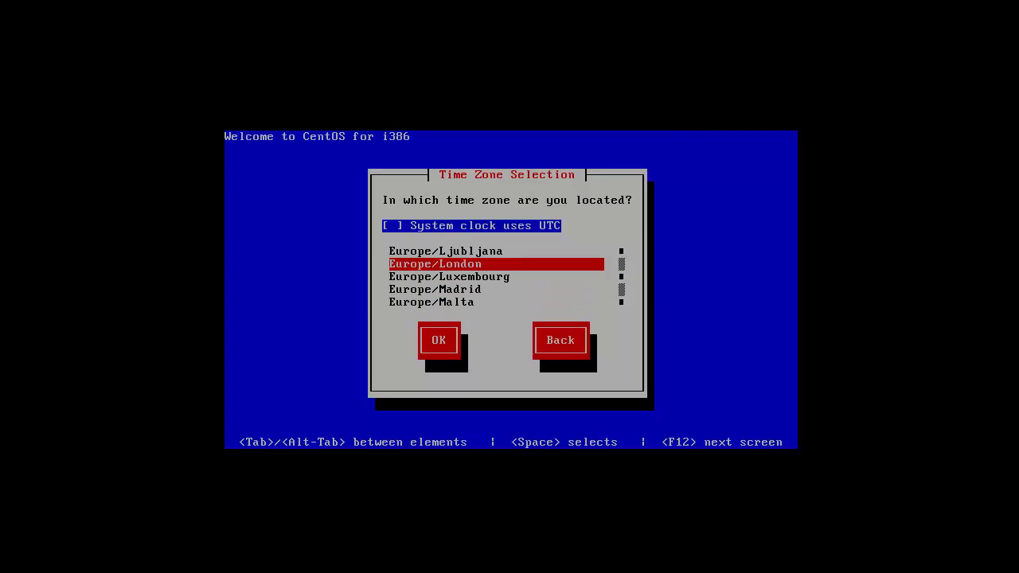
pyautogui.press('Tab')
pyautogui.press('Return')
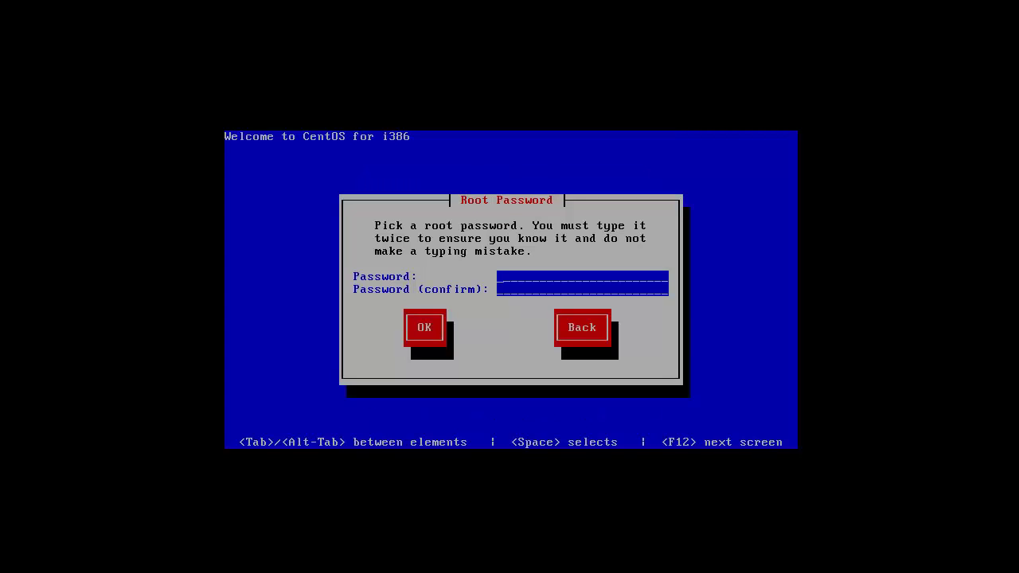
# Step: Enter the root password and confirm it to continue installing
pyautogui.write('******************')
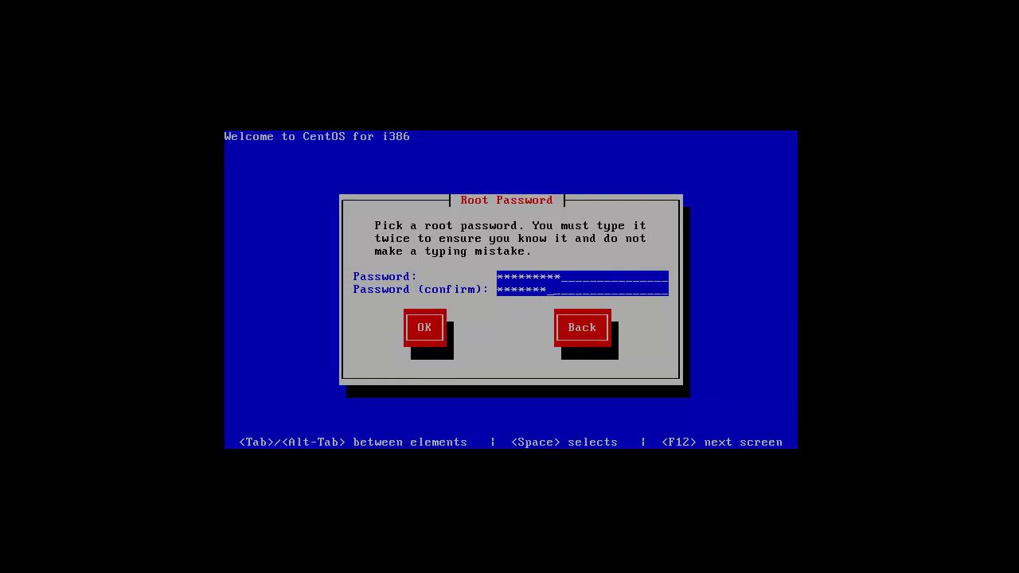
pyautogui.press('Tab')
pyautogui.press('Return')
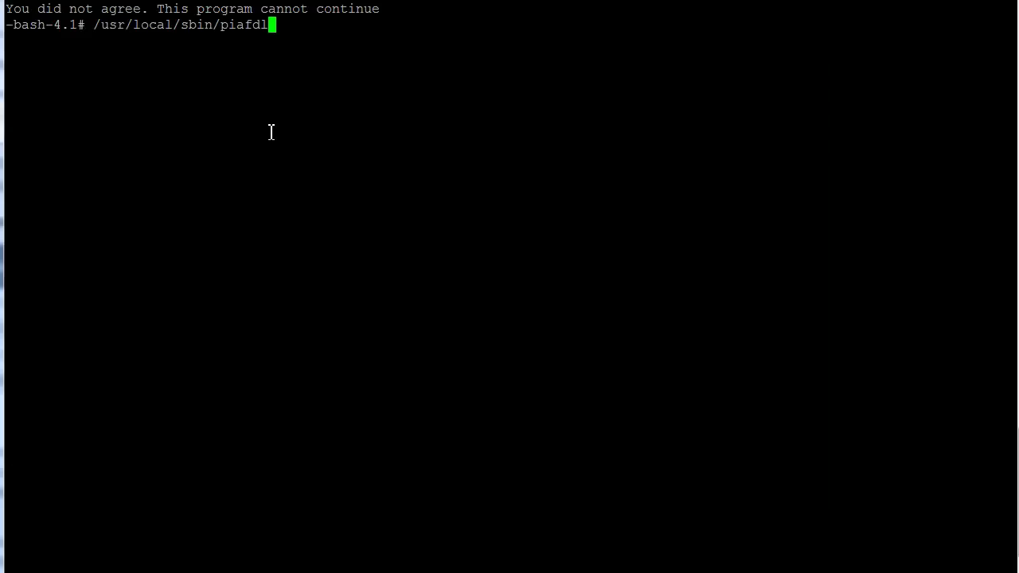
# Step: Choose PIAF as the program and accept the legal agreement and copyright notice
pyautogui.press('Return')
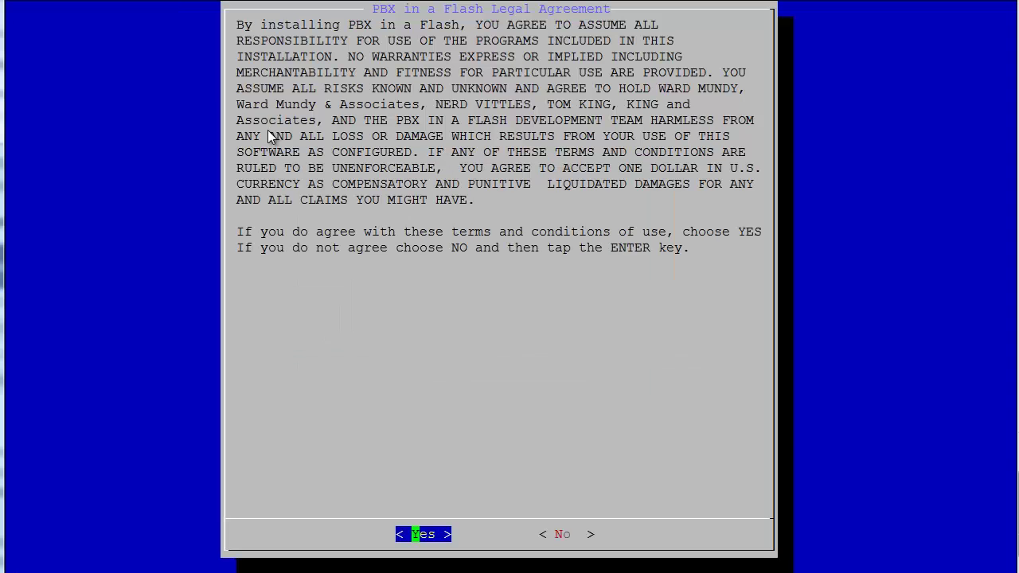
pyautogui.press('Return')
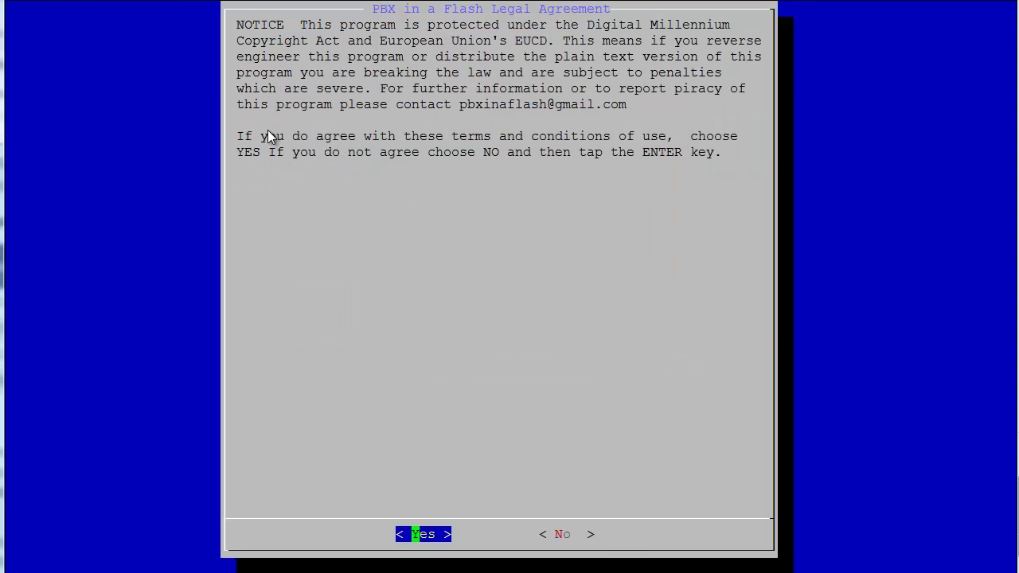
pyautogui.press('Return')
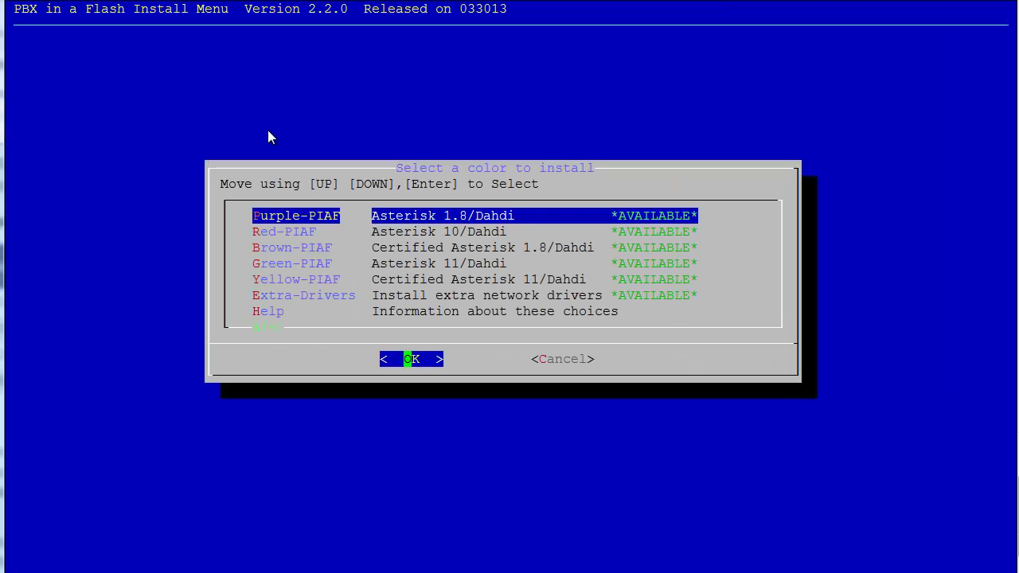
# Step: Select the Purple-PIAF edition with Asterisk 1.8 and Dahdi
pyautogui.press('Return')
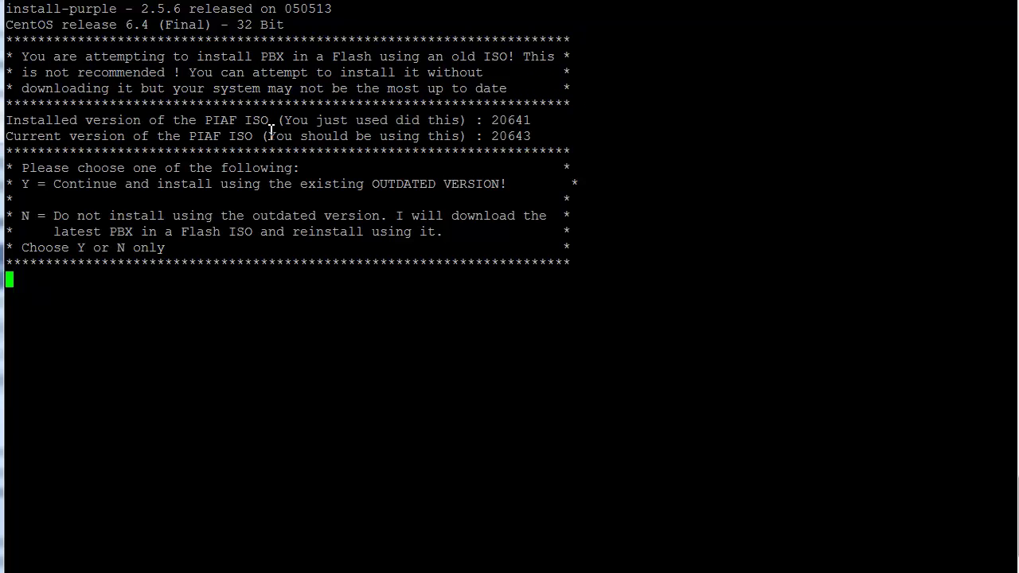
# Step: Continue with the outdated ISO, dismiss the donation appeal, and skip advanced Asterisk configuration
pyautogui.press('y')
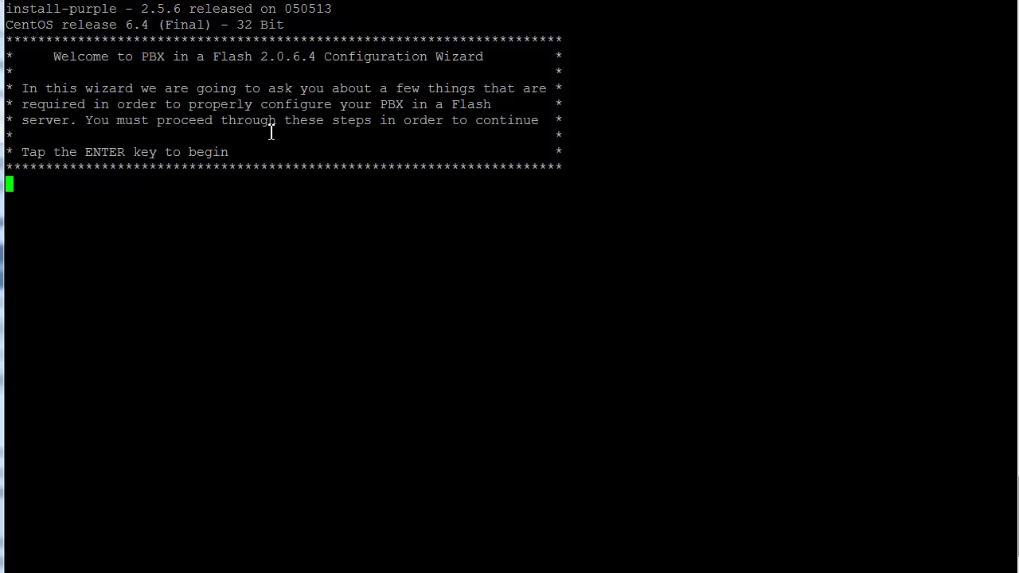
pyautogui.press('Return')
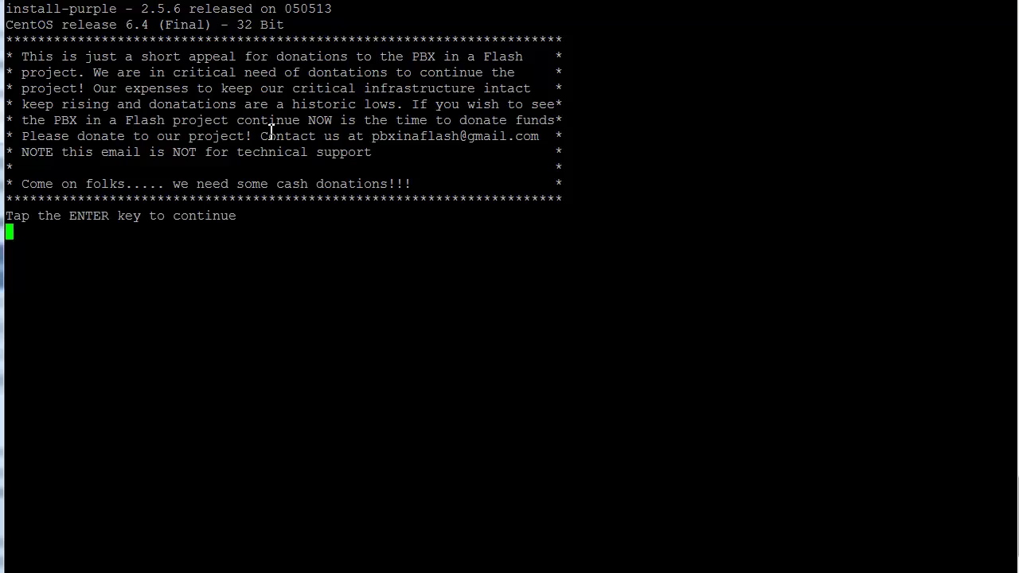
pyautogui.press('Return')
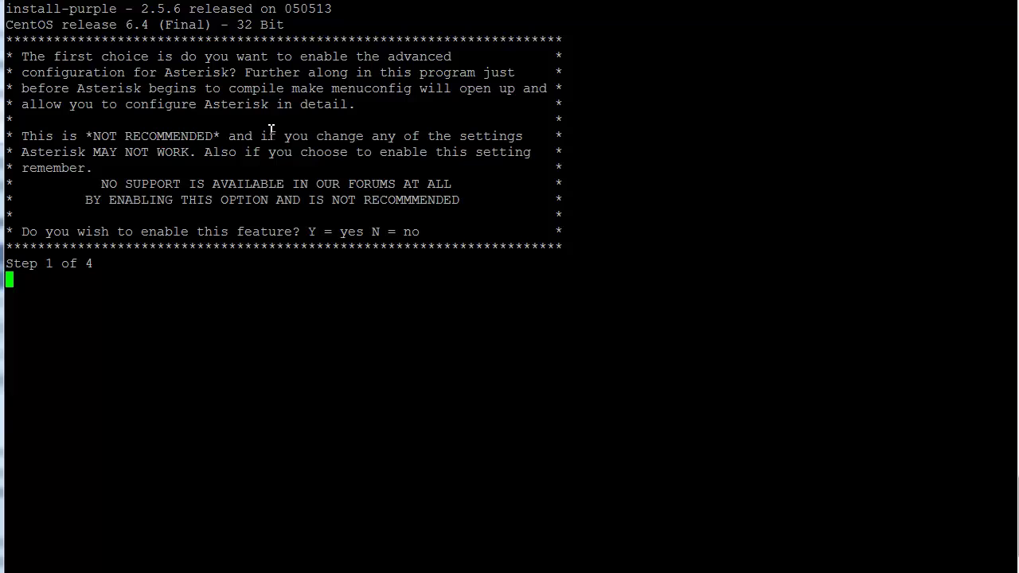
pyautogui.press('n')
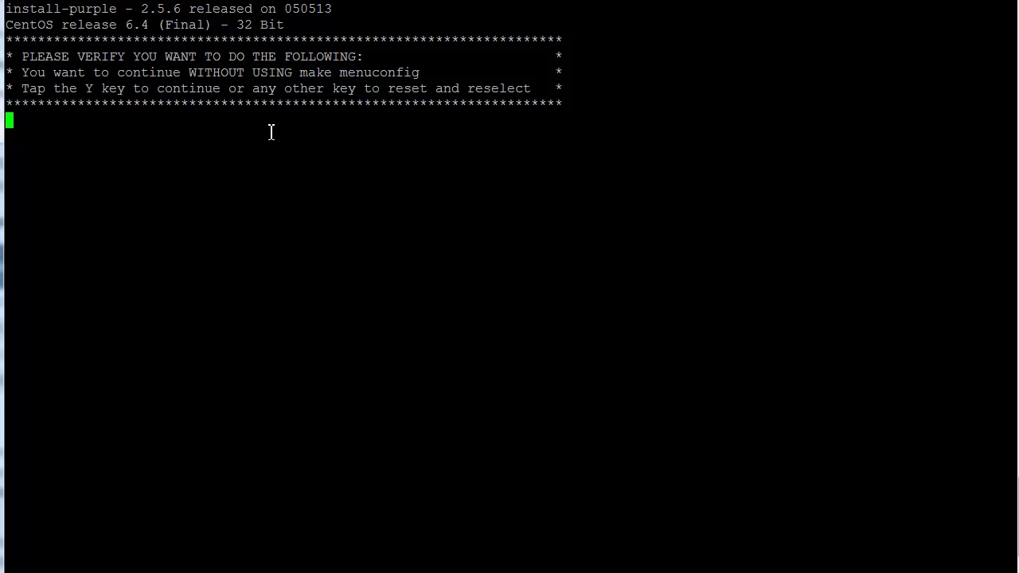
pyautogui.press('y')
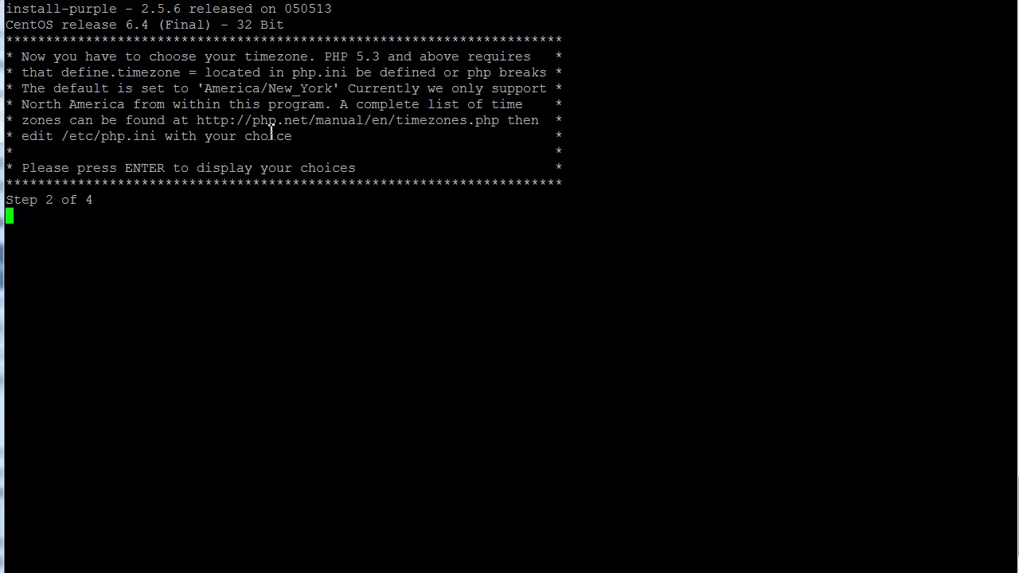
# Step: Pick UTC (London) as the PHP time zone and confirm Europe/London
pyautogui.press('Return')
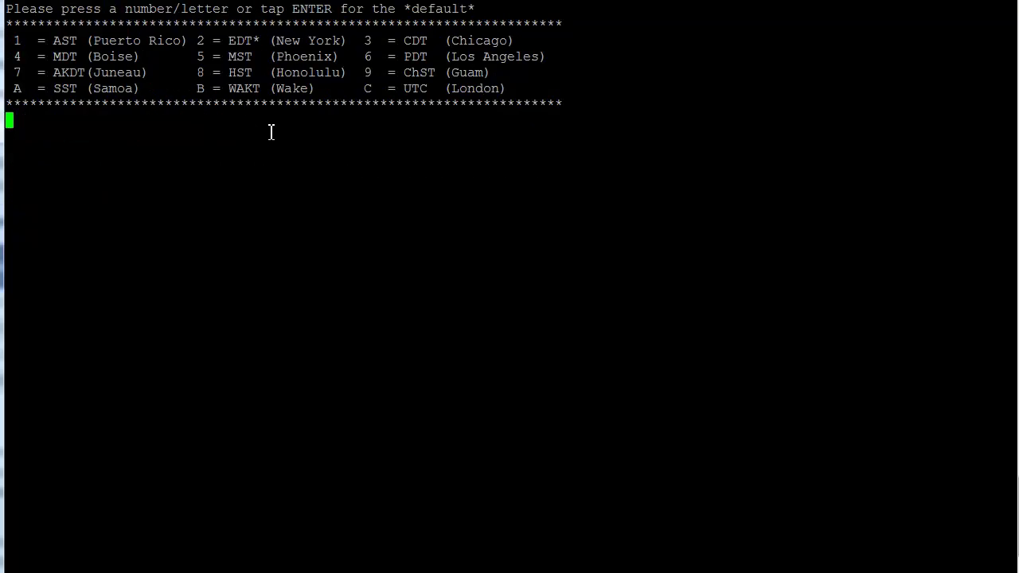
pyautogui.press('c')
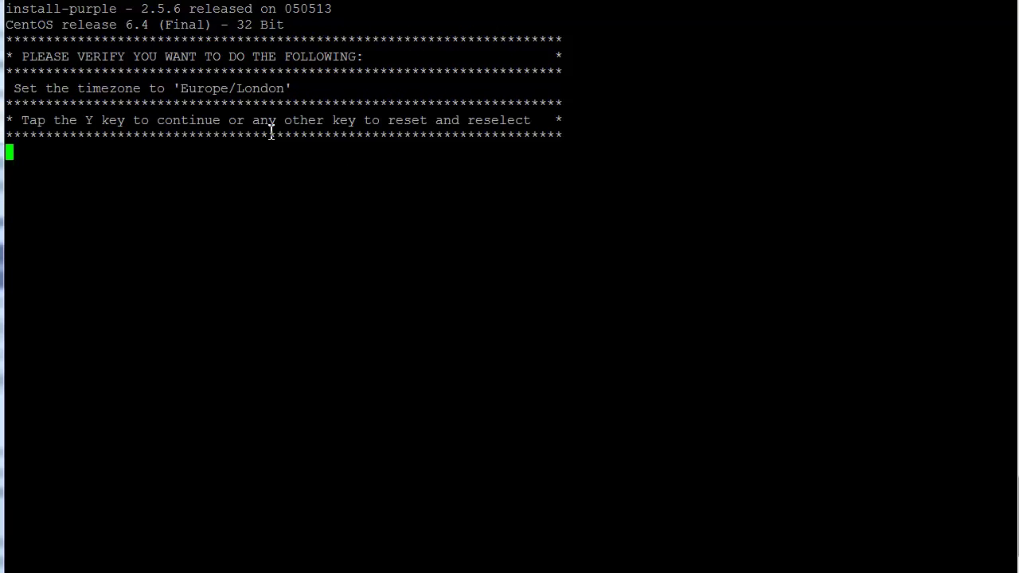
pyautogui.press('y')
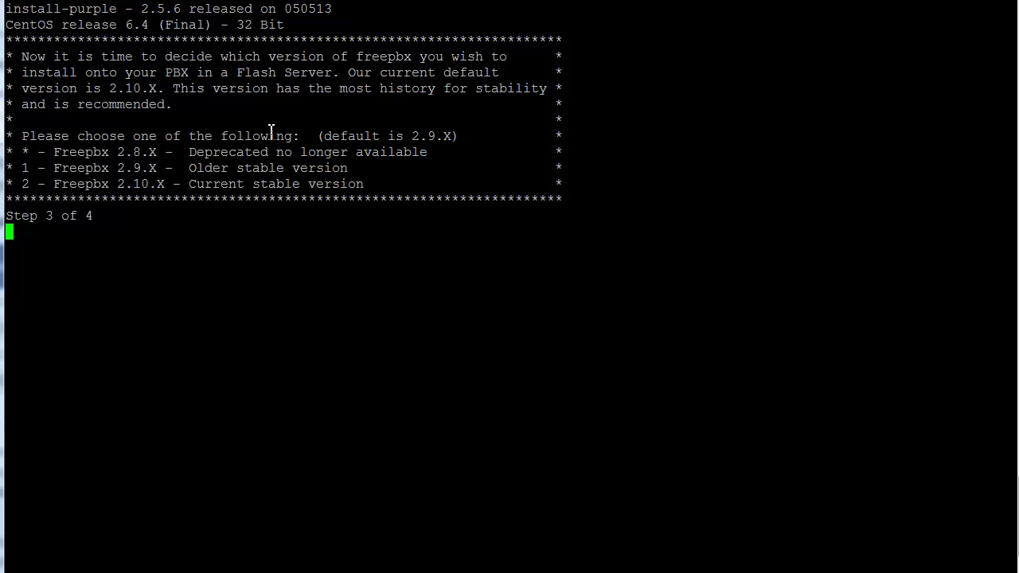
# Step: Choose FreePBX 2.10 and submit the three-digit agreement code
pyautogui.press('2')
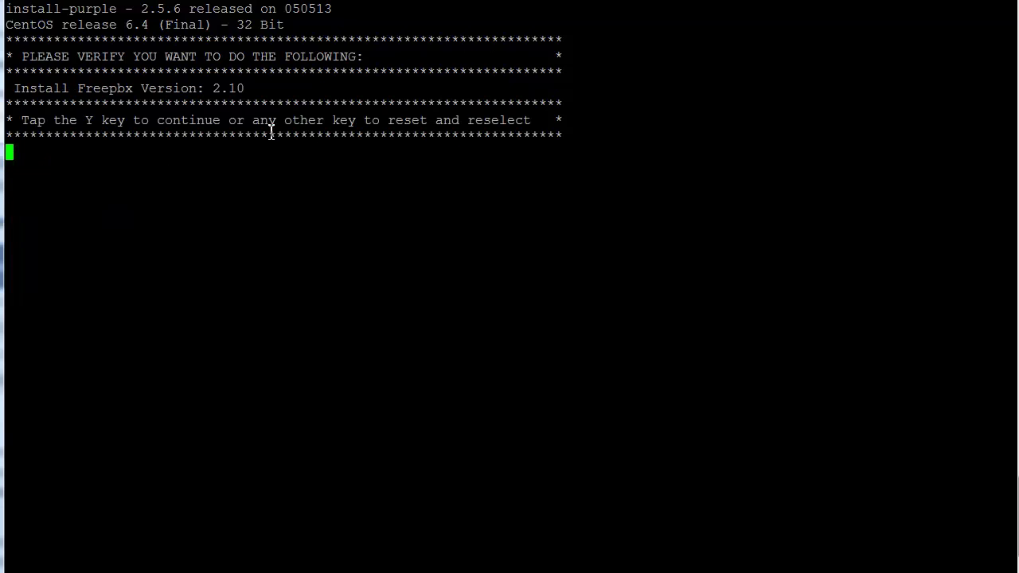
pyautogui.press('y')
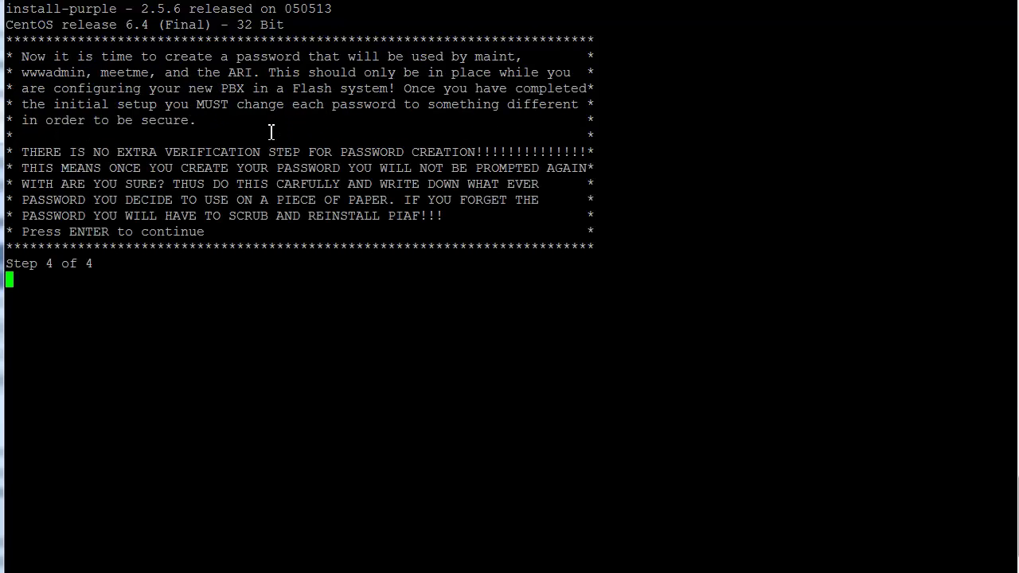
pyautogui.press('Return')
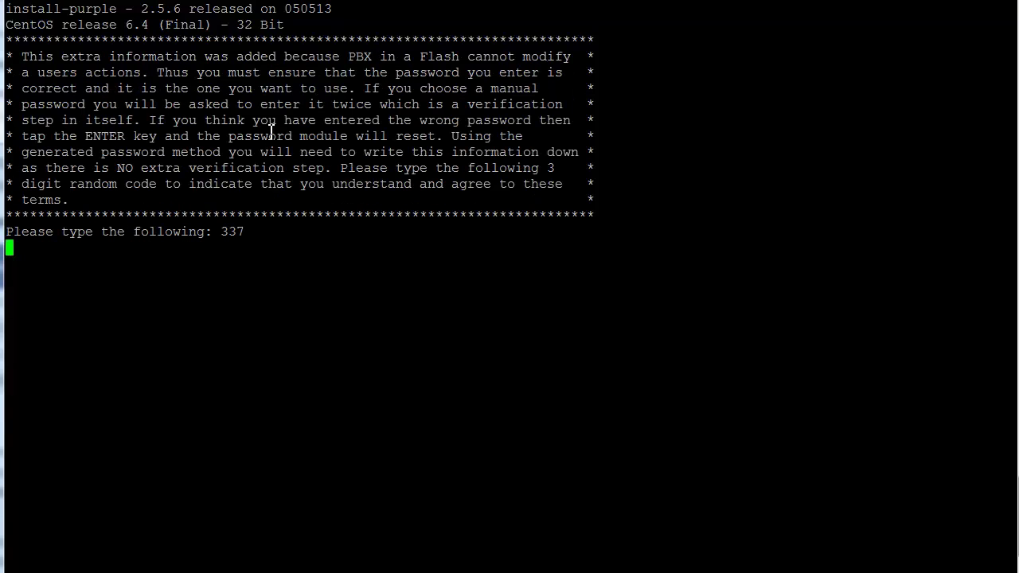
pyautogui.write('337')
pyautogui.press('Return')
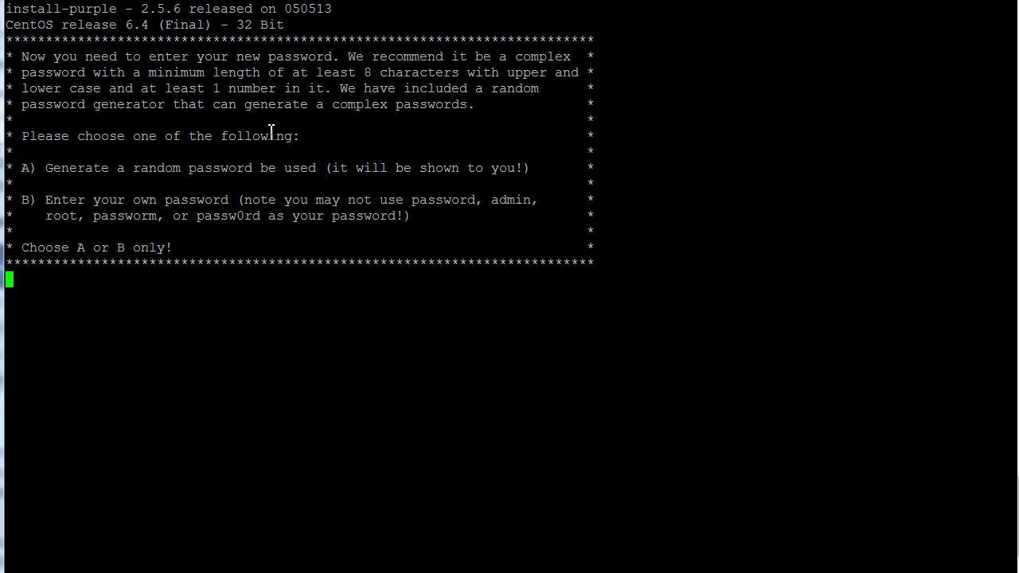
# Step: Choose option B and enter and confirm your own admin password
pyautogui.write('B')
pyautogui.press('Return')
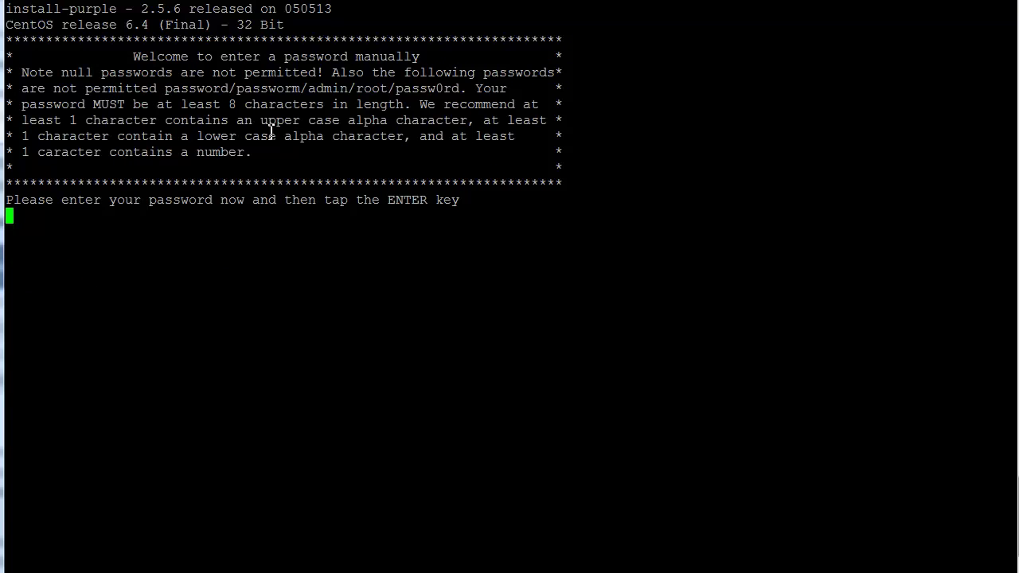
pyautogui.write('*********')
pyautogui.press('Return')
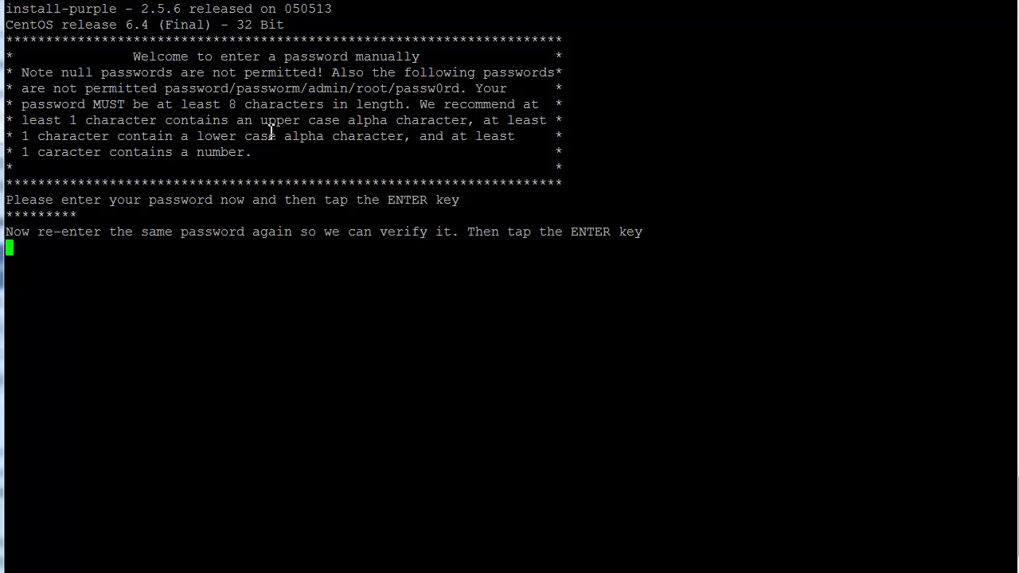
pyautogui.write('*********')
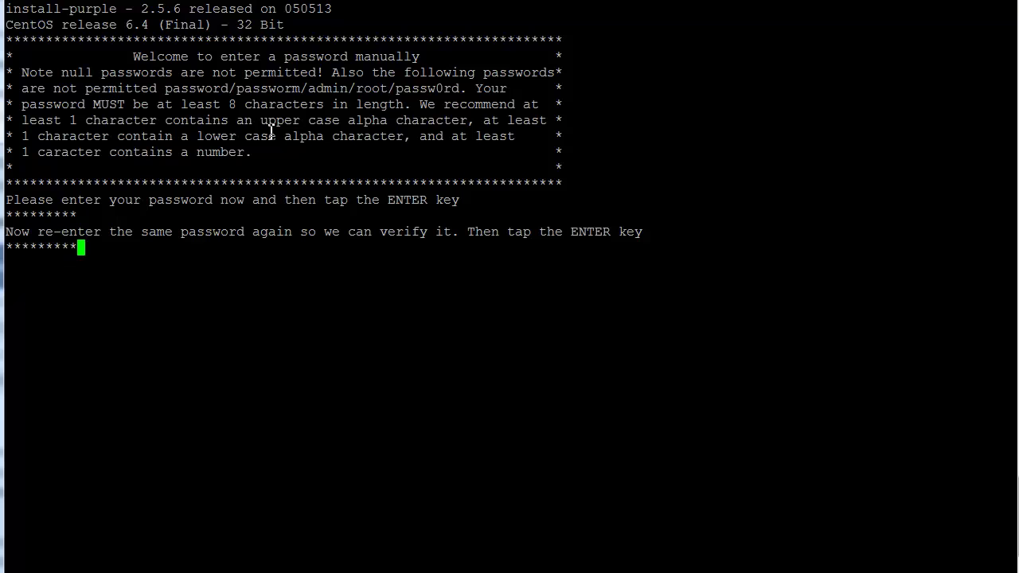
pyautogui.press('Return')
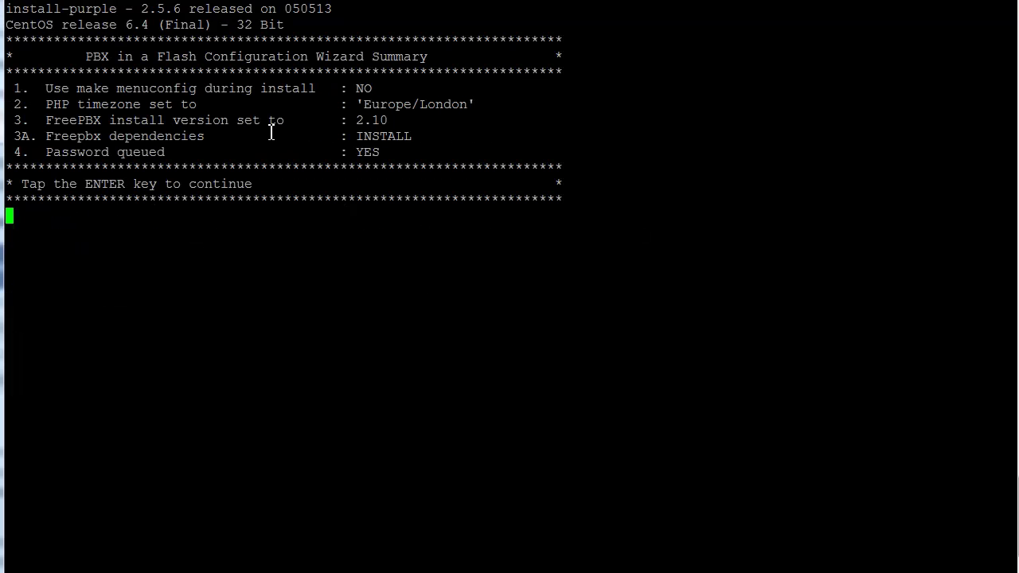
# Step: Accept the Configuration Wizard Summary so installation and reboot proceed to the login prompt
pyautogui.press('Return')
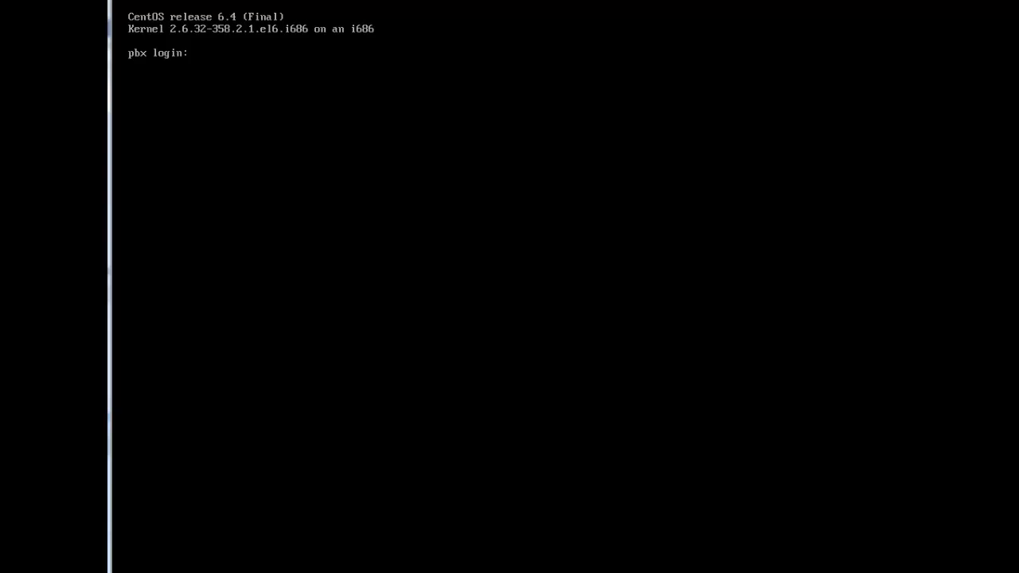
# Step: Enter root as the username at the pbx login prompt
pyautogui.write('oot')
pyautogui.press('Return')
pyautogui.press('Return')
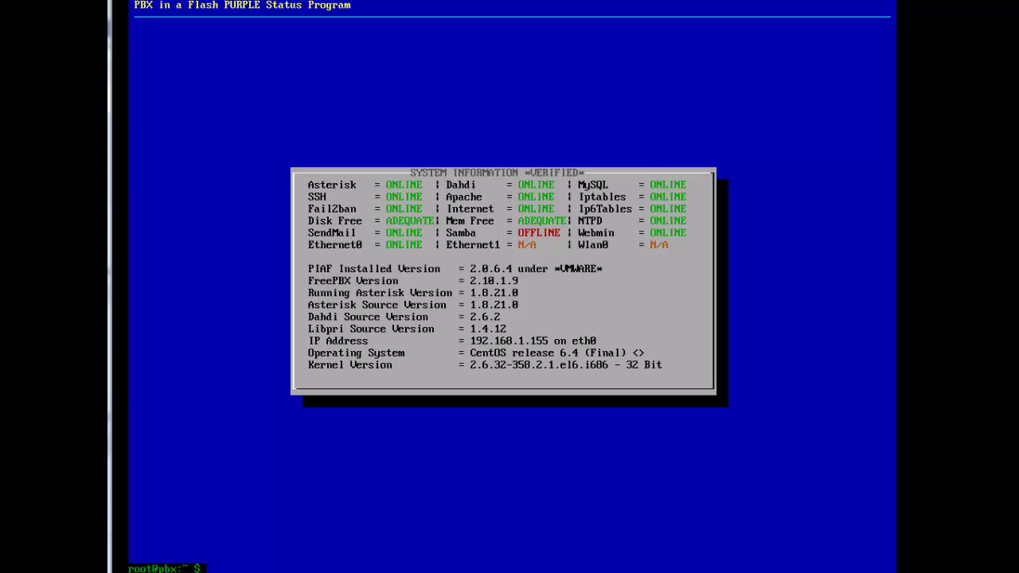
# Step: Run setup and open Network configuration > Device configuration for eth0
pyautogui.write('setup')
pyautogui.press('Return')
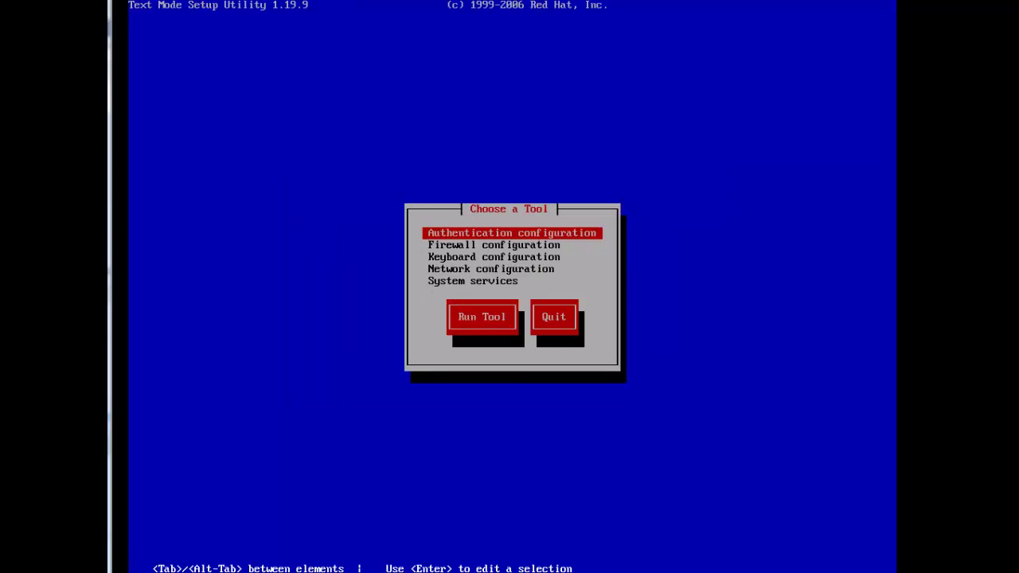
pyautogui.press('Down')
pyautogui.press('Down')
pyautogui.press('Down')
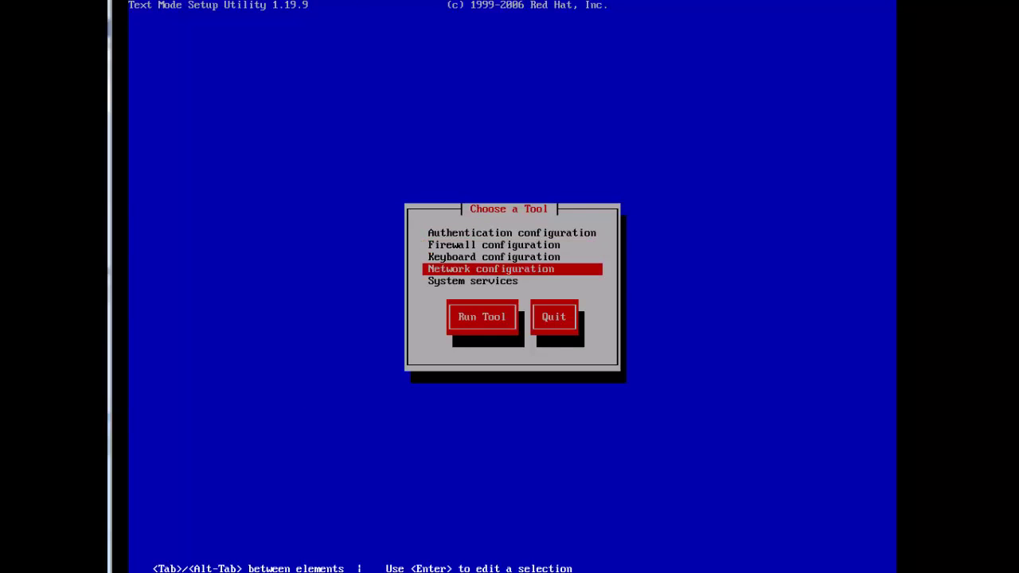
pyautogui.press('Tab')
pyautogui.press('Return')
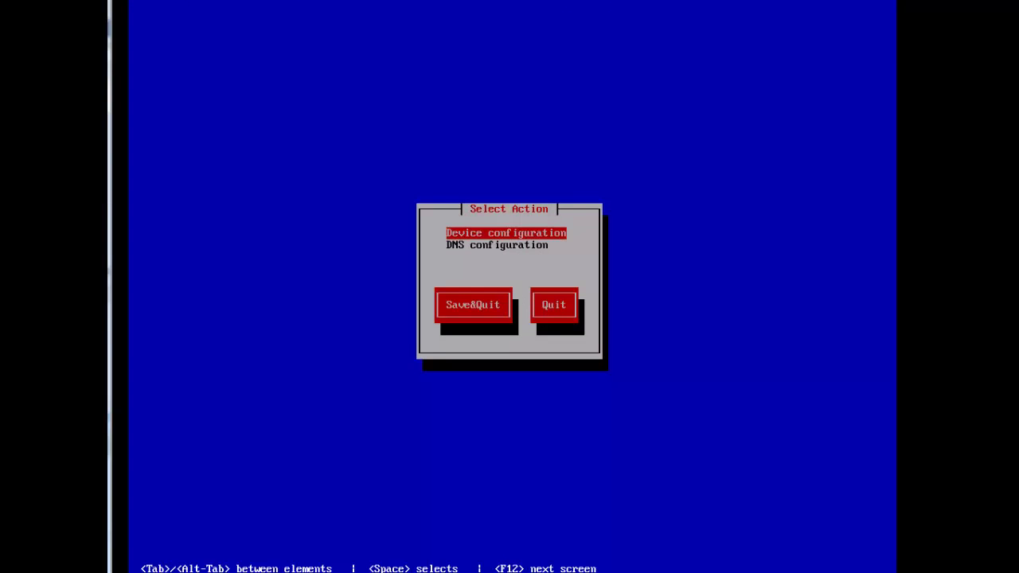
pyautogui.press('Return')
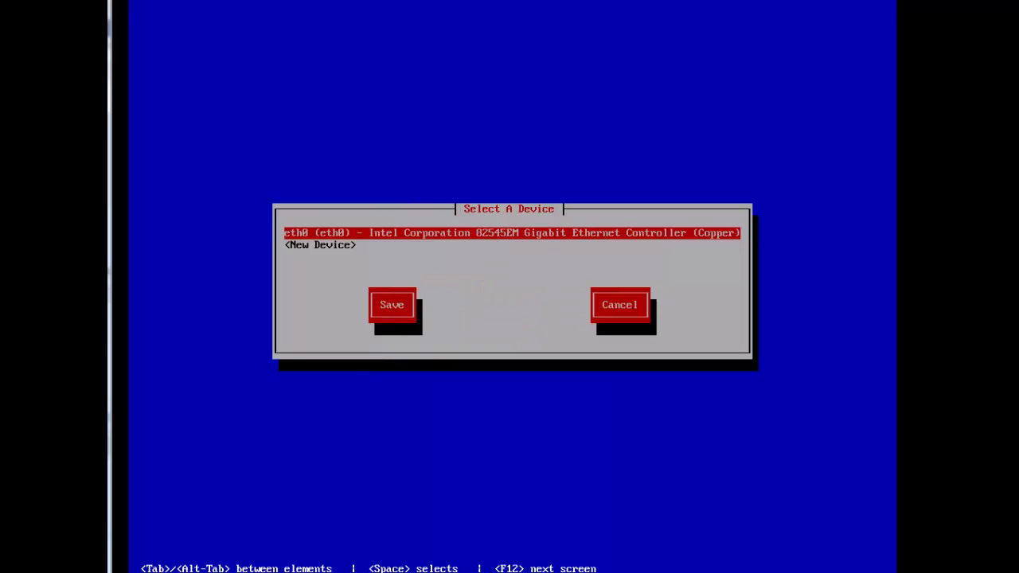
pyautogui.press('Return')
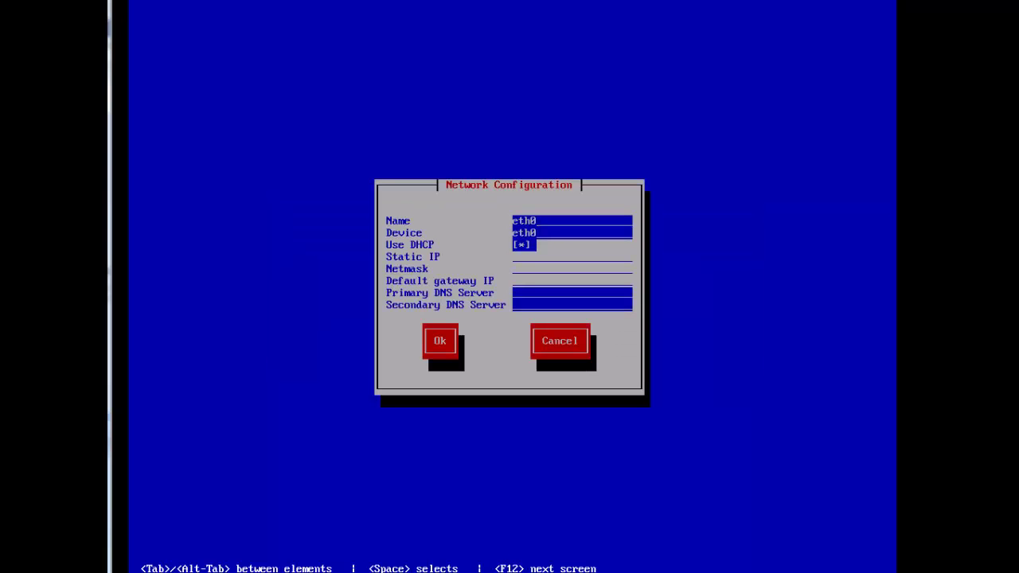
# Step: Disable DHCP and set IP 192.168.1.30, mask 255.255.255.0, gateway 192.168.1.1, DNS 8.8.4.4, 4.2.2.1
pyautogui.press('space')
pyautogui.press('Tab')
pyautogui.write('19')
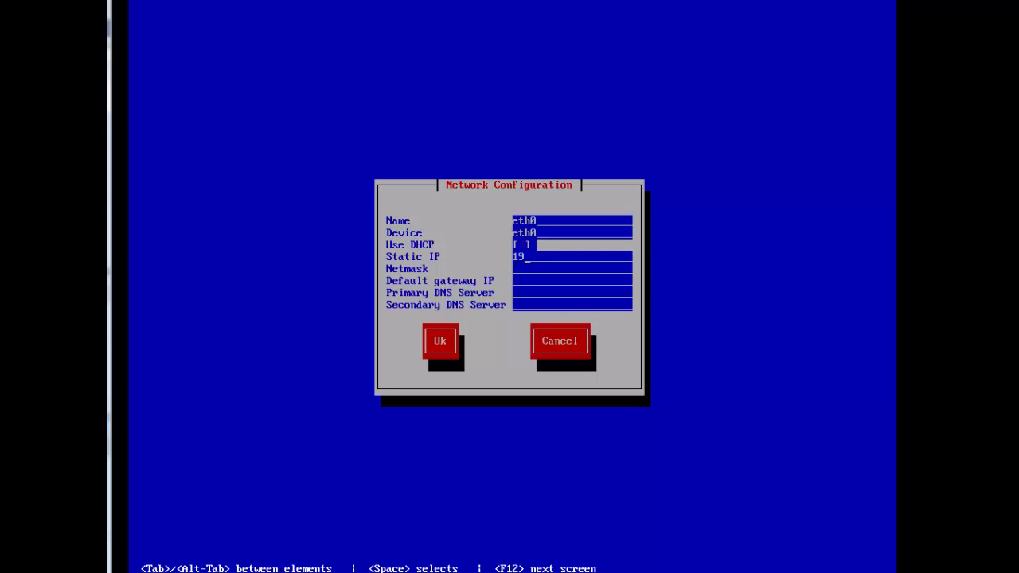
pyautogui.write('2.168.1.')
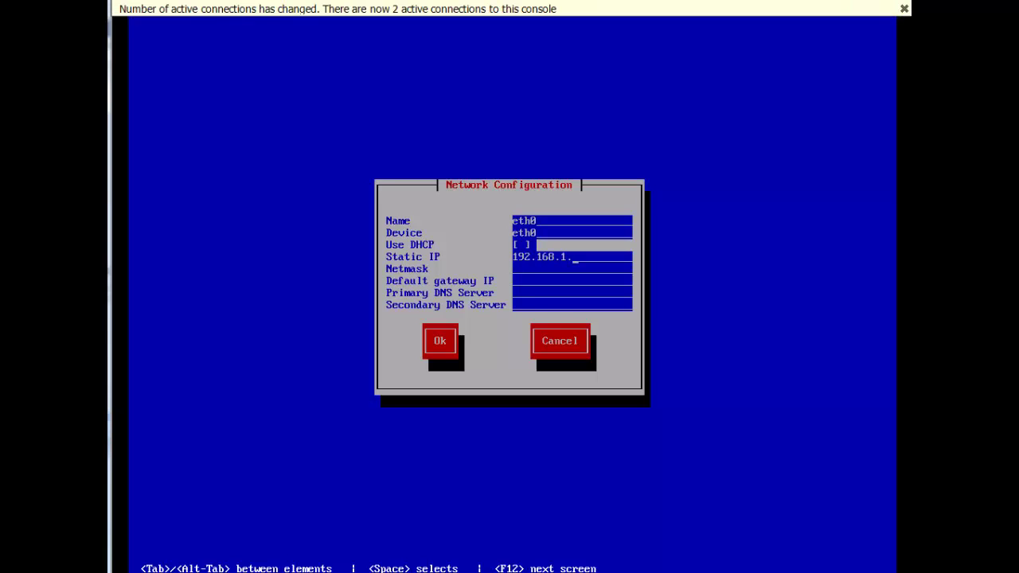
pyautogui.write('30')
pyautogui.write('255')
pyautogui.write('.255')
pyautogui.write('.255')
pyautogui.write('.0')
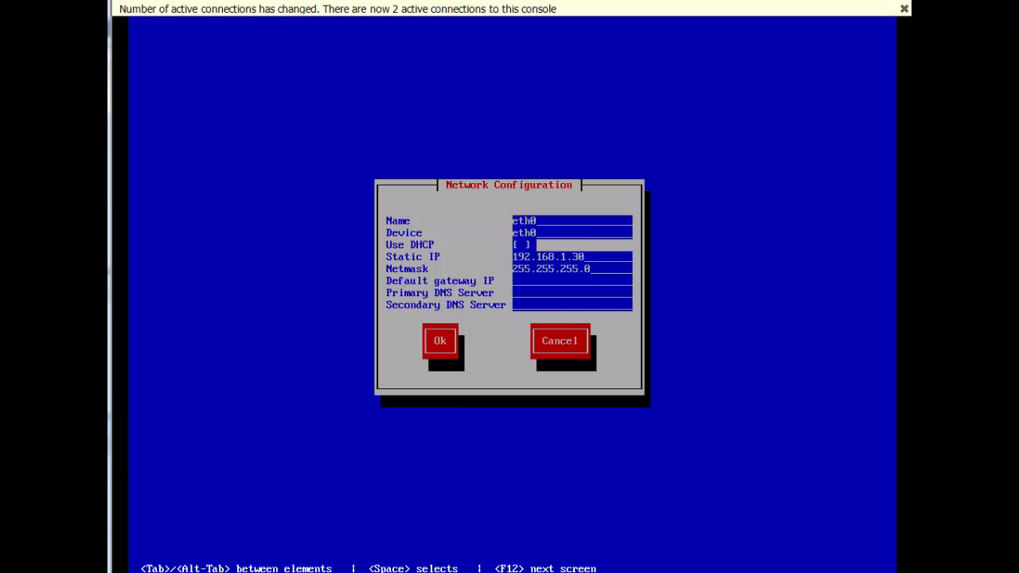
pyautogui.write('192')
pyautogui.write('.168.')
pyautogui.write('1')
pyautogui.write('.1')
pyautogui.write('8.8')
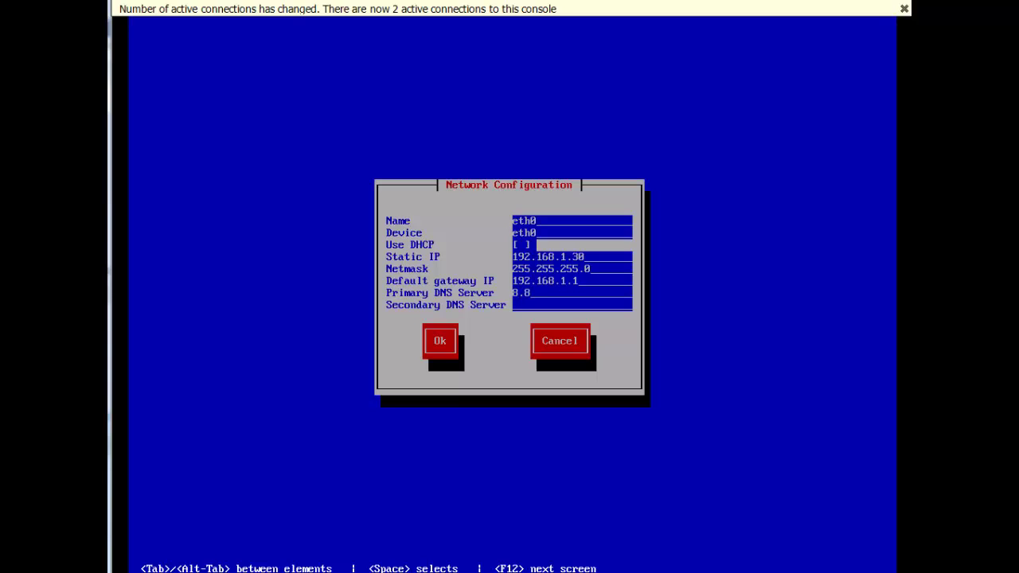
pyautogui.write('.')
pyautogui.write('4')
pyautogui.write('.4')
pyautogui.write('4')
pyautogui.write('.2.2.1')
pyautogui.press('Tab')
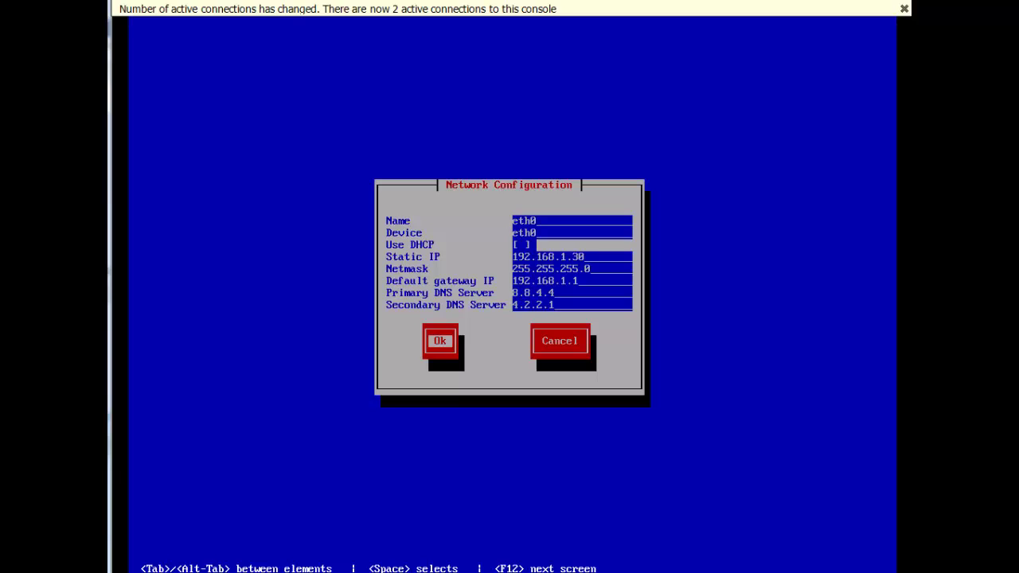
pyautogui.press('Return')
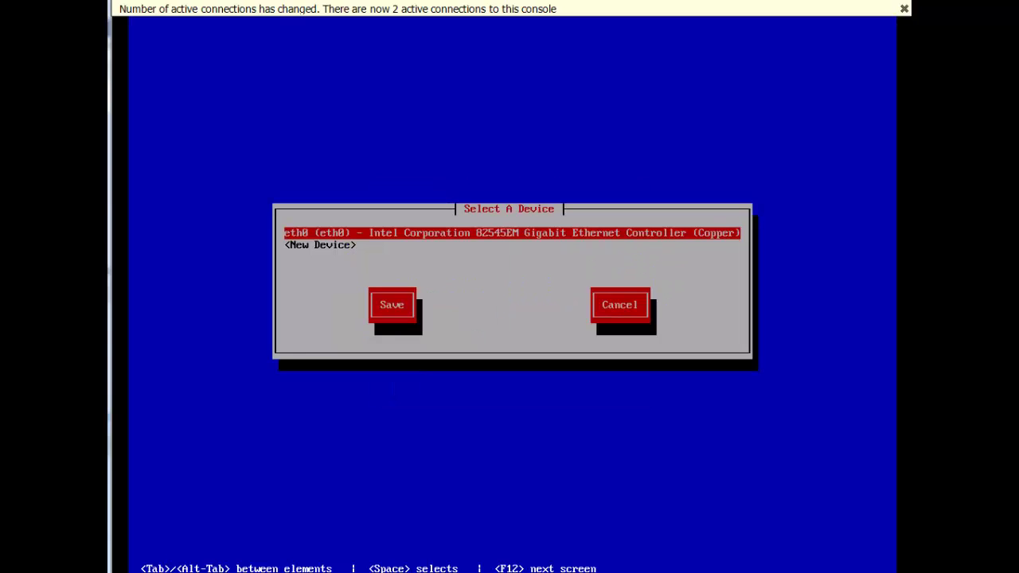
# Step: Save the device configuration and accept DNS settings with hostname pbx.local
pyautogui.press('Down')
pyautogui.press('Tab')
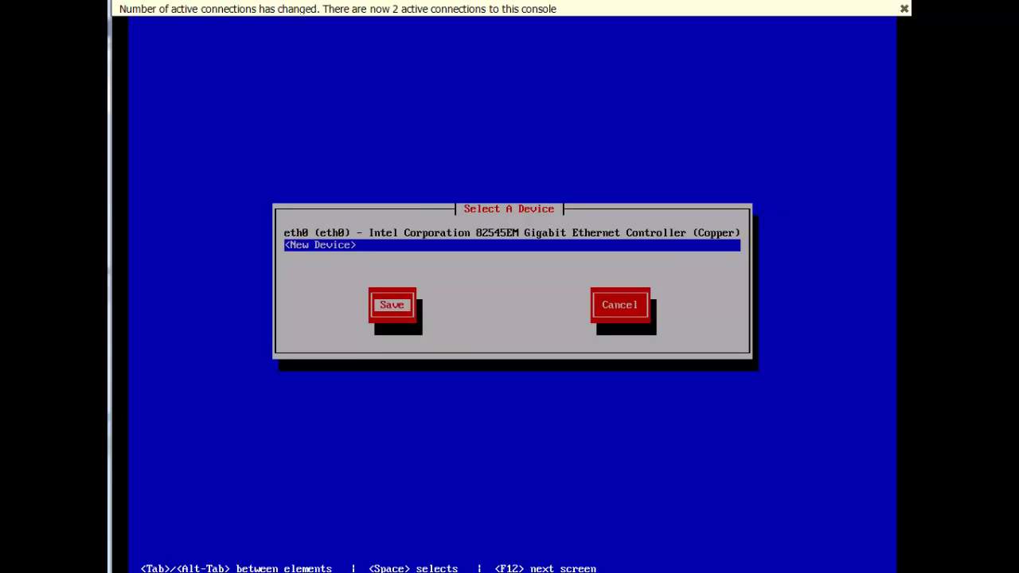
pyautogui.press('Return')
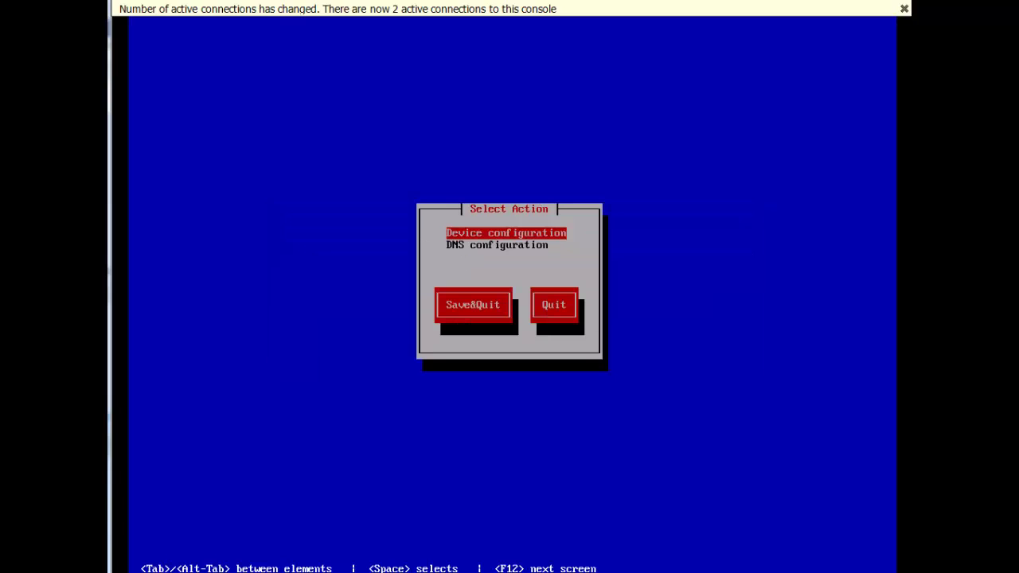
pyautogui.press('Down')
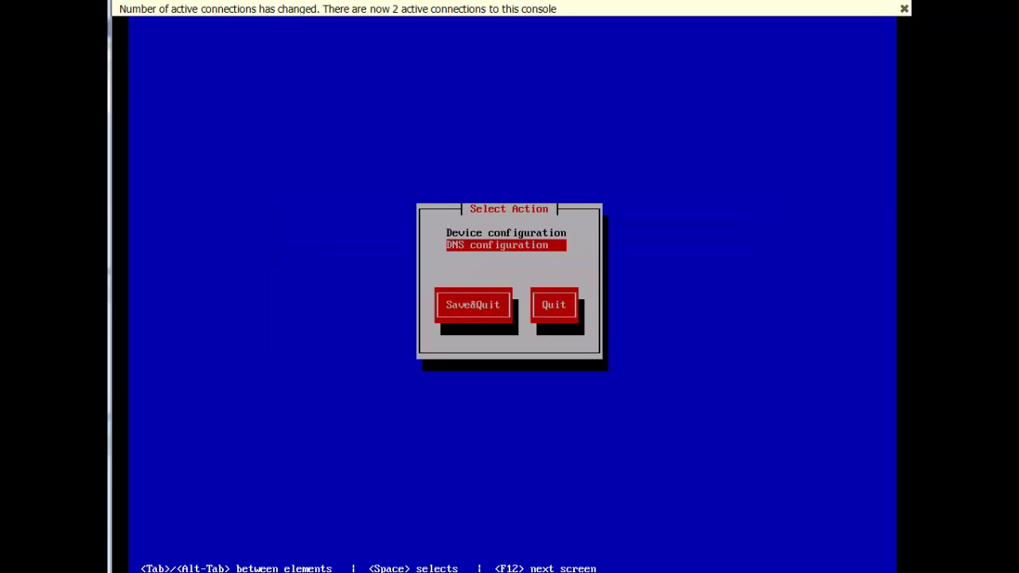
pyautogui.press('Return')
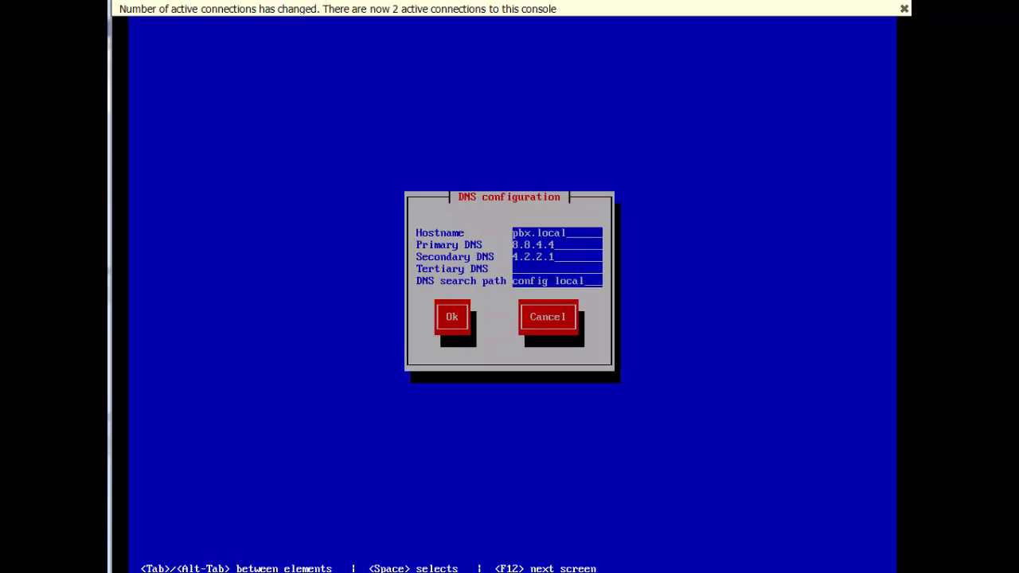
pyautogui.press('Tab')
pyautogui.press('Return')
# Step: Save and quit the network tool, then exit the setup utility to the shell
pyautogui.press('Tab')
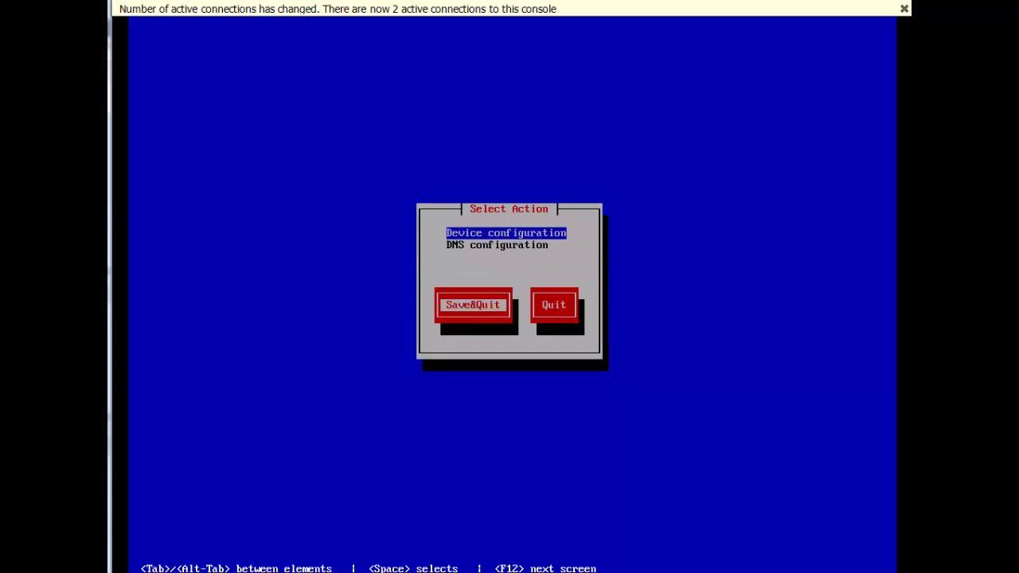
pyautogui.press('Return')
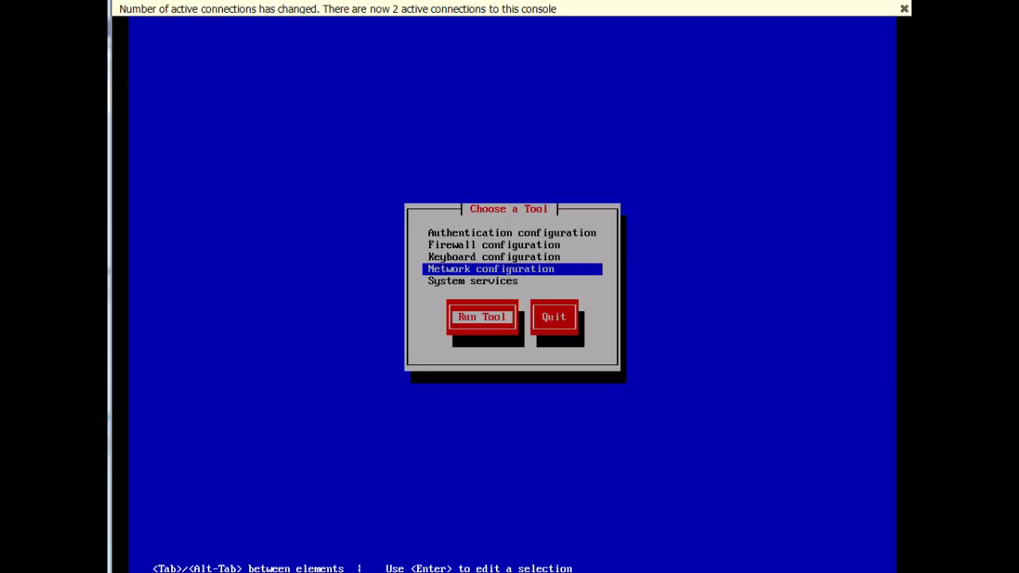
pyautogui.press('Tab')
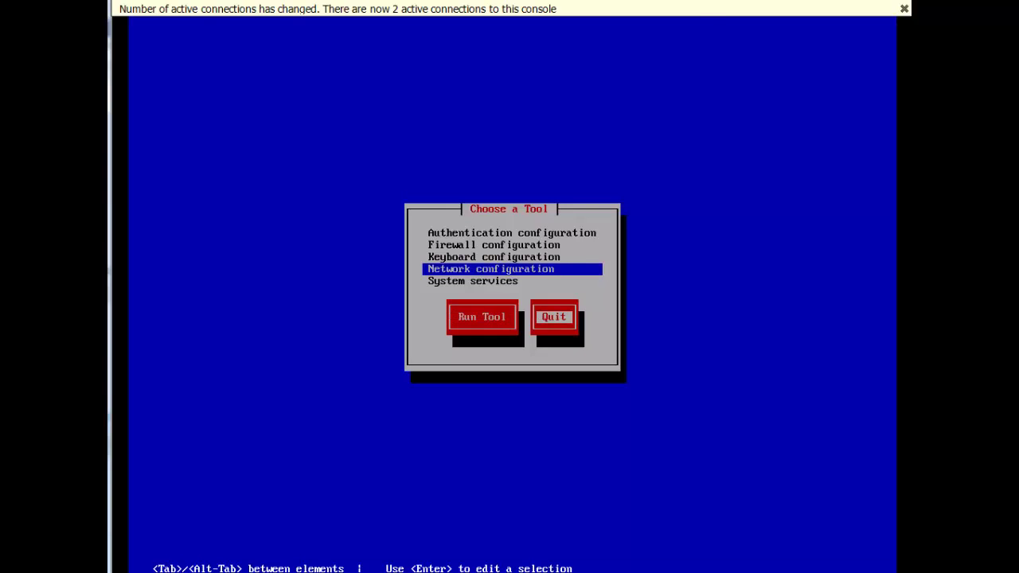
pyautogui.press('Return')
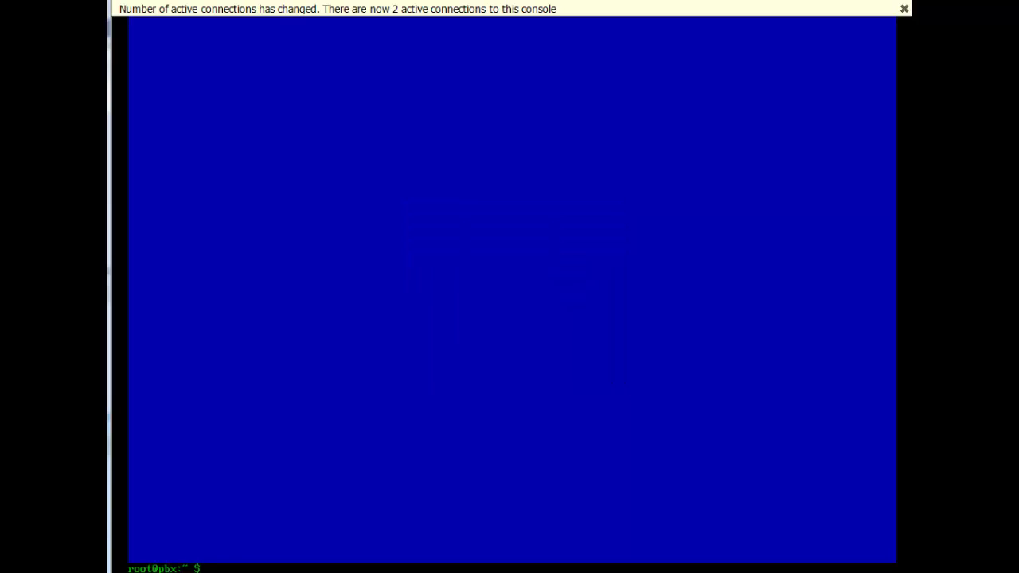
# Step: Check with ifconfig that eth0 is at 192.168.1.155, then reboot the server
pyautogui.write('ifconfig')
pyautogui.press('Return')
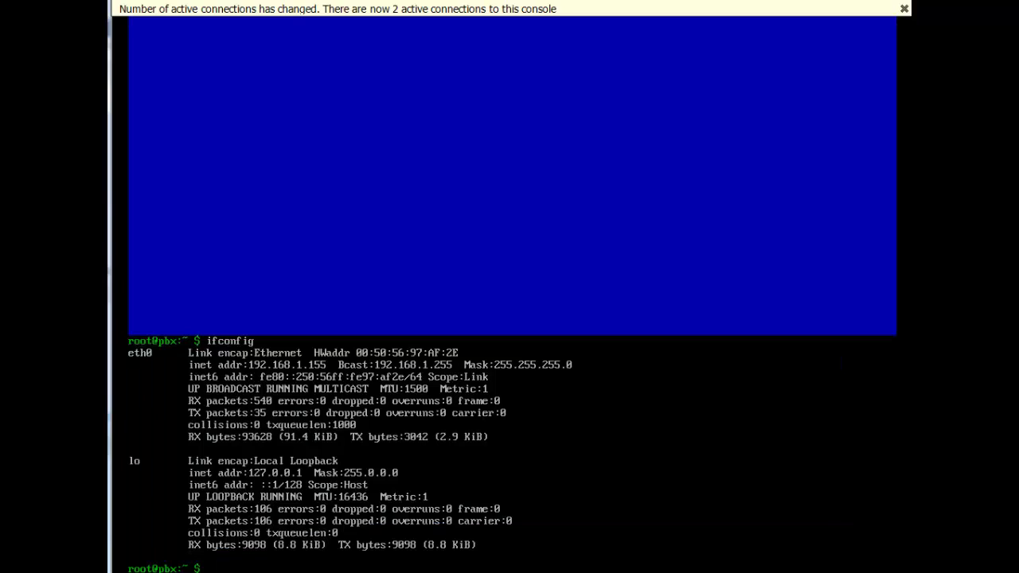
pyautogui.write('reboot')
pyautogui.press('Return')
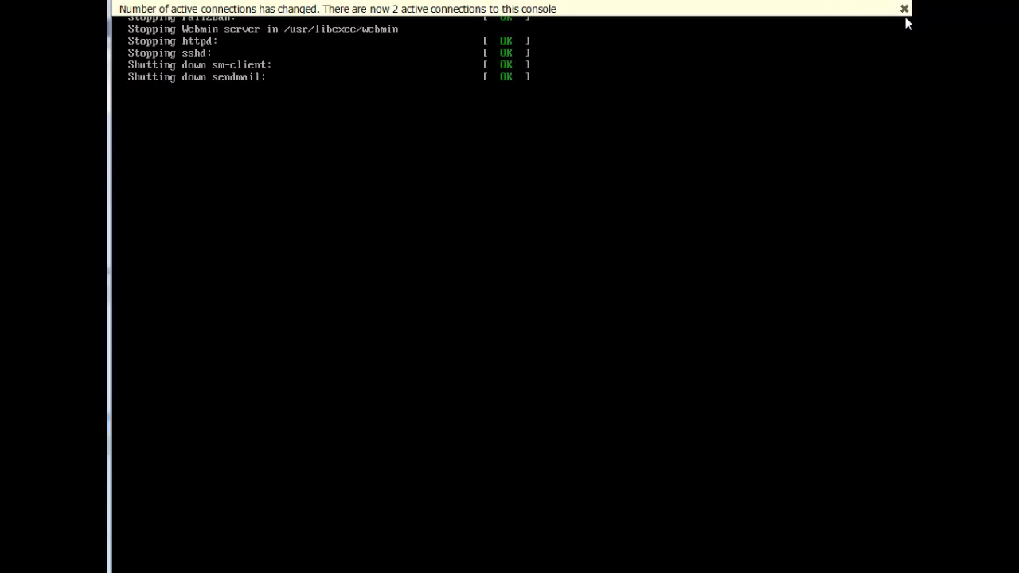
# Step: Dismiss the yellow active-connections notification bar
pyautogui.click(904, 9)
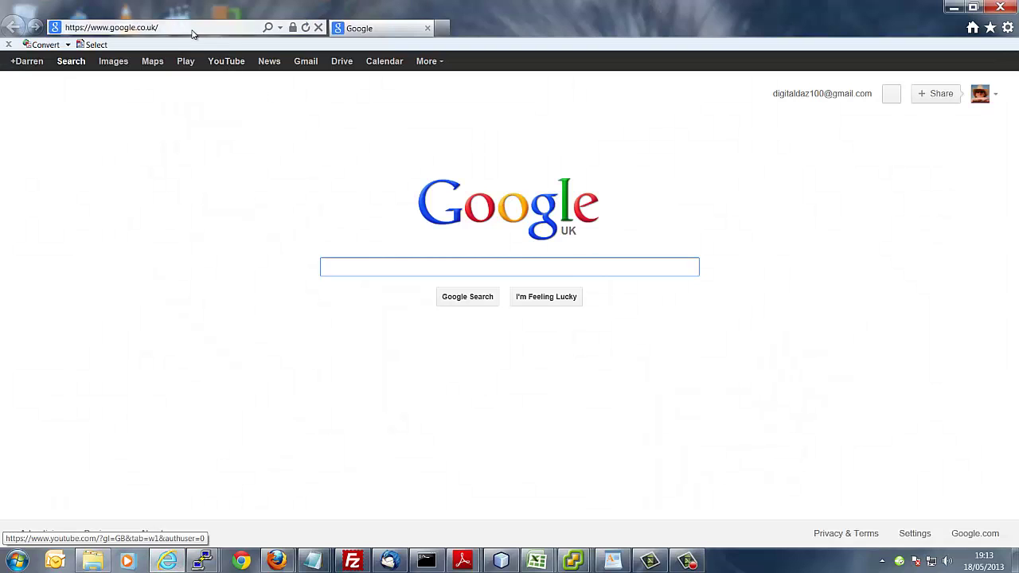
# Step: Load 192.168.1.30, switch the page from USERS to ADMIN, and open FreePBX Administration
pyautogui.click(193, 30)
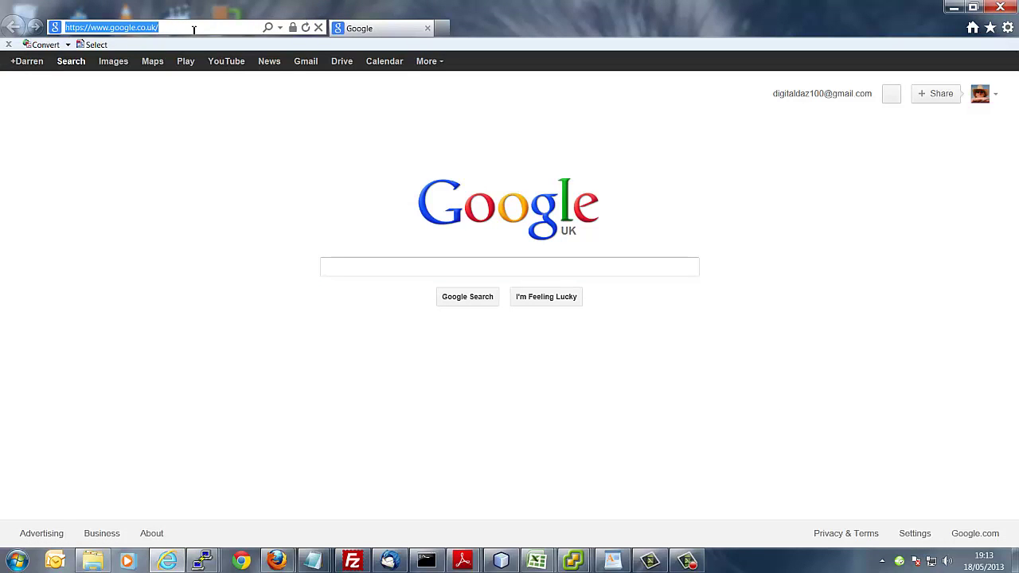
pyautogui.write('192.168')
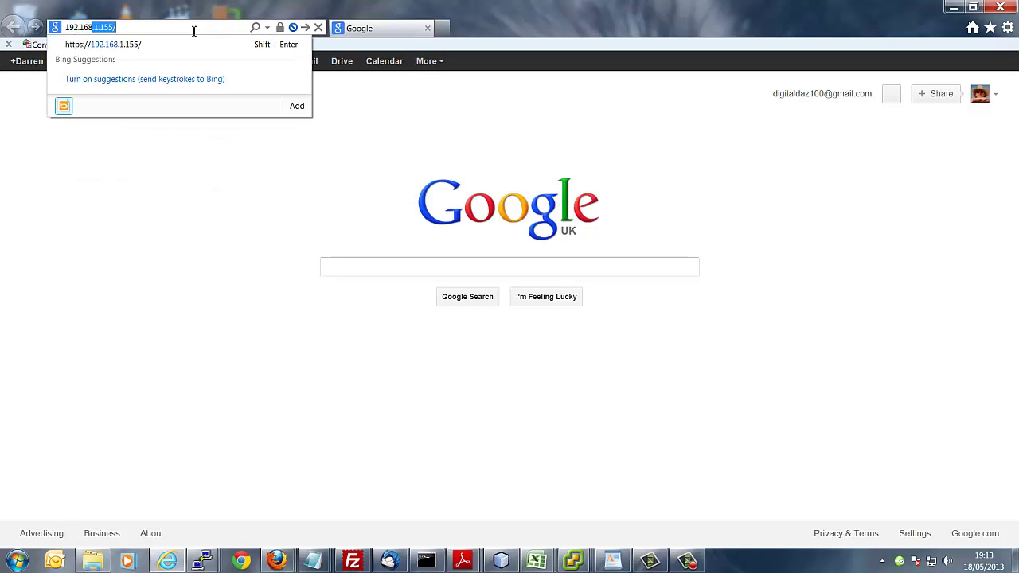
pyautogui.write('.1.30')
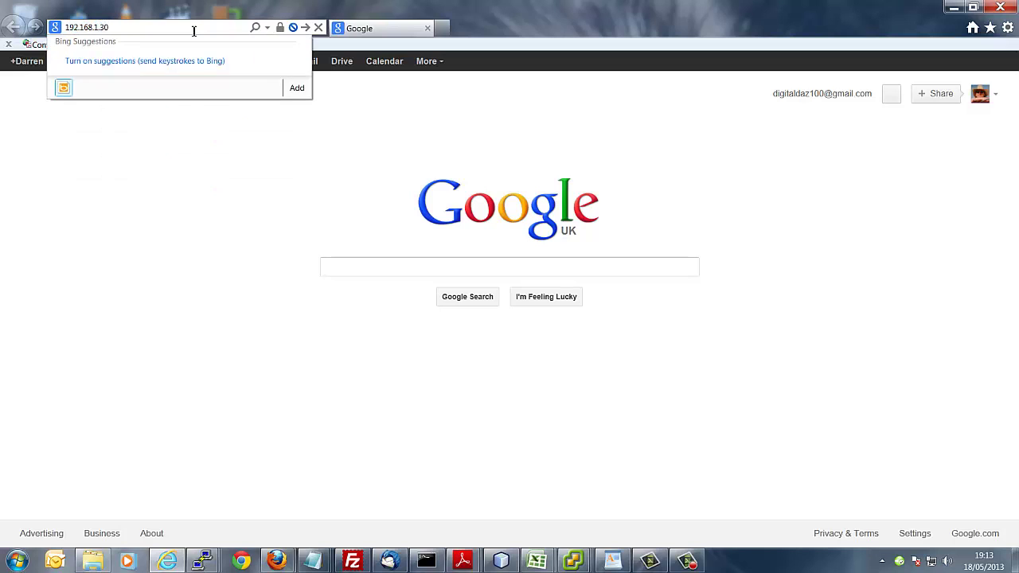
pyautogui.press('Return')
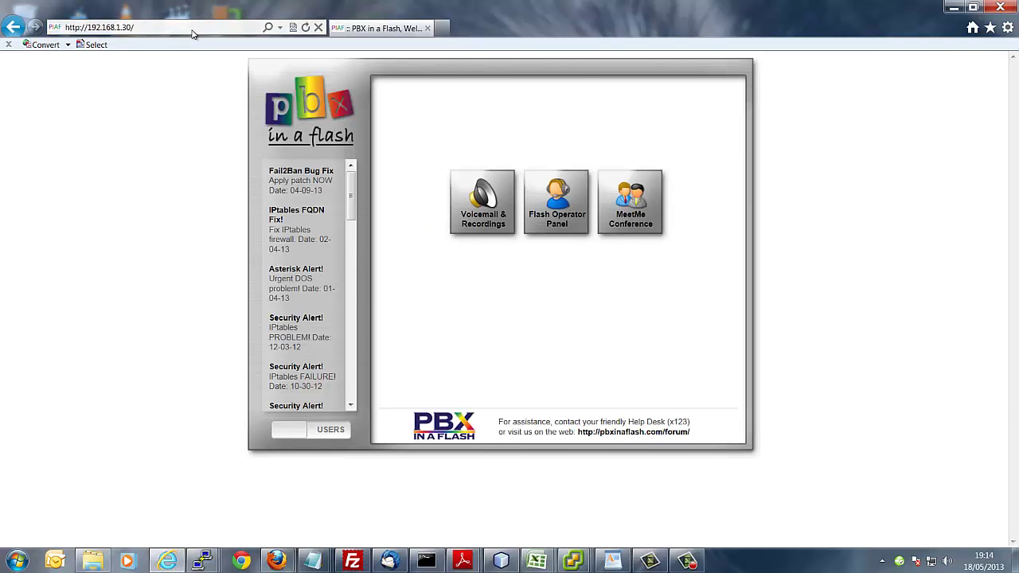
pyautogui.click(330, 430)
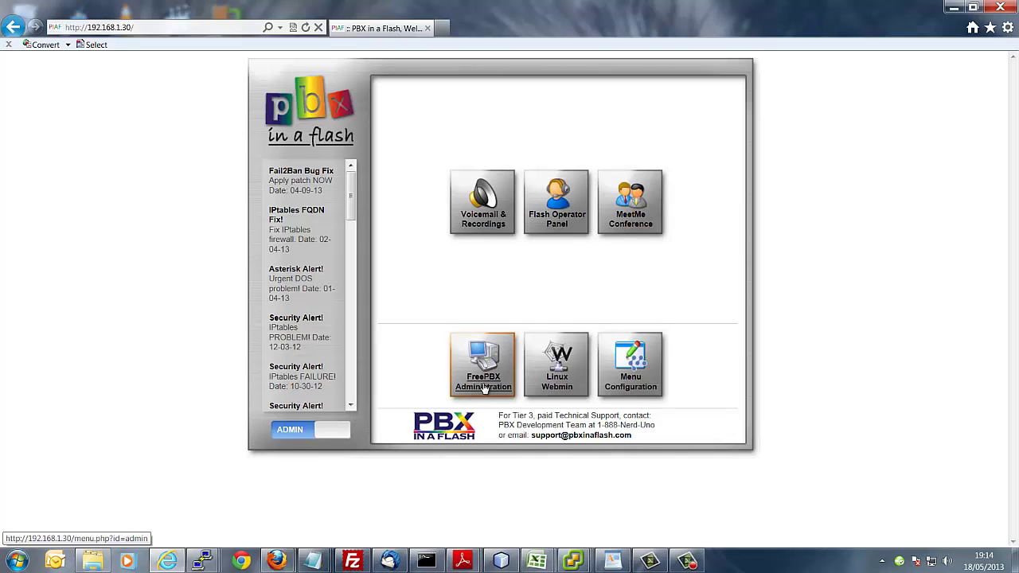
pyautogui.click(484, 388)
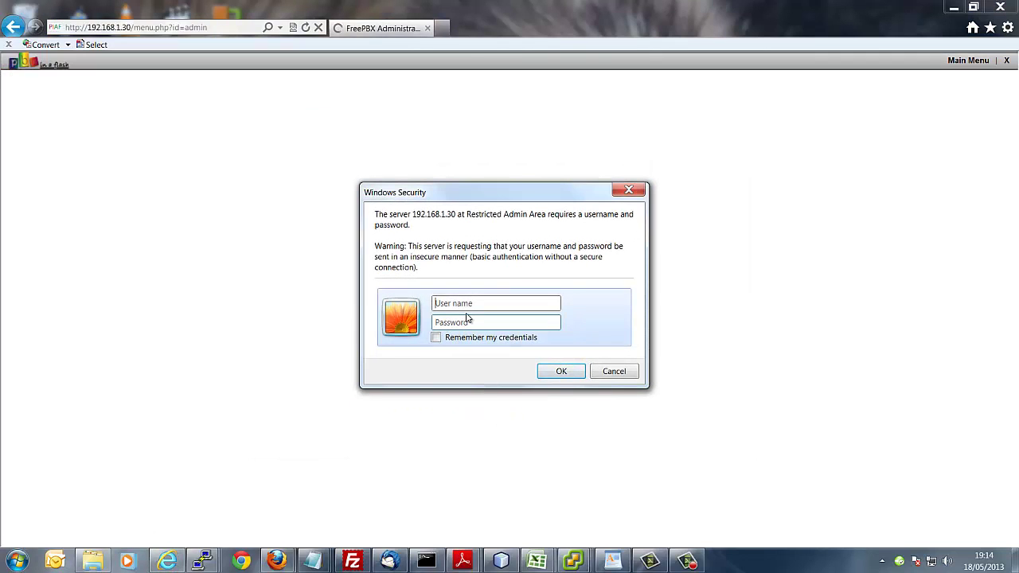
# Step: Sign in to the FreePBX admin area with the admin username and password
pyautogui.click(473, 302)
pyautogui.write('maint')
pyautogui.press('Tab')
pyautogui.write('•••••••••')
pyautogui.press('Return')
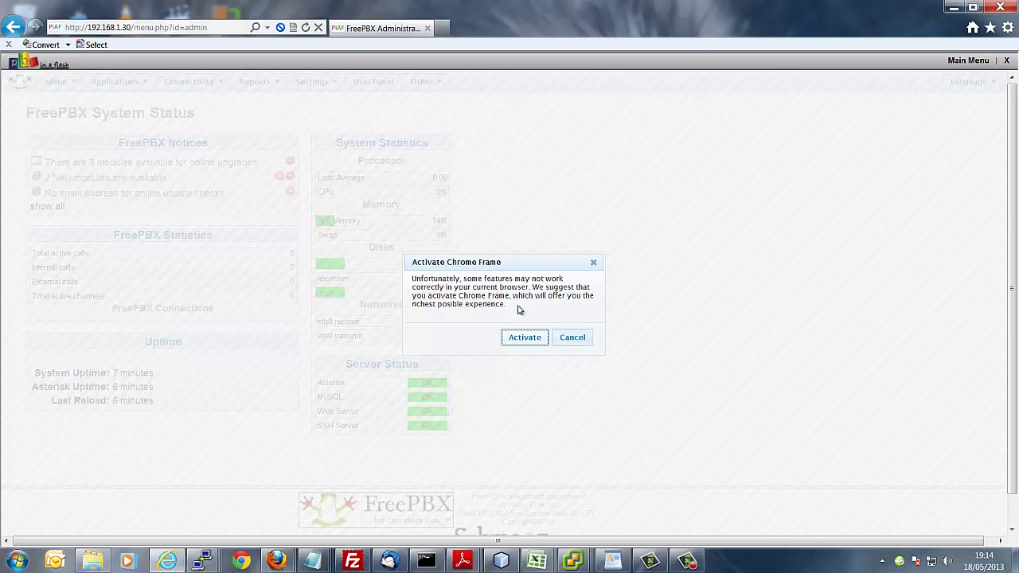
pyautogui.moveTo(515, 306); pyautogui.dragTo(413, 279)
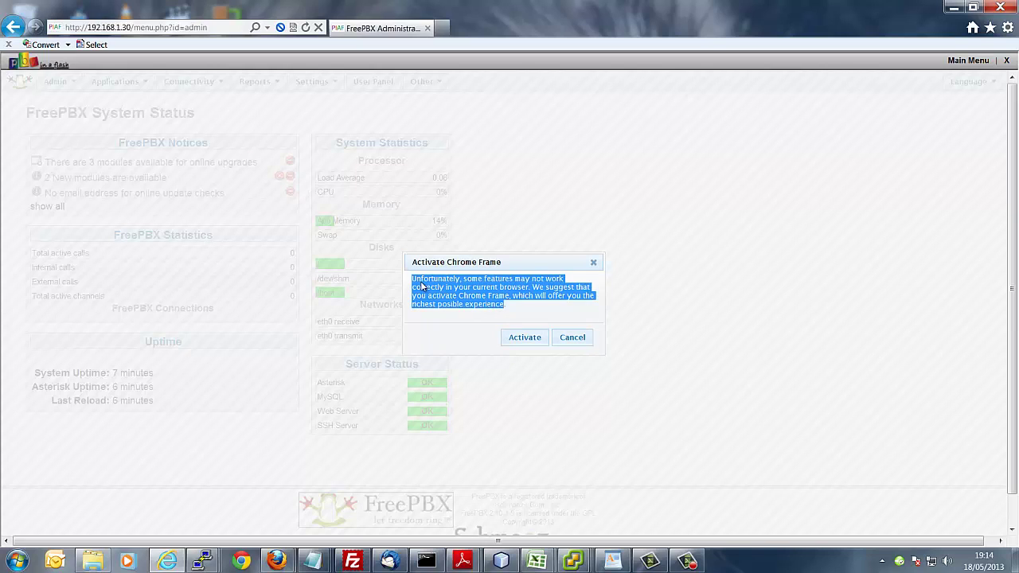
# Step: Decline Chrome Frame, copy the admin page address, and close Internet Explorer
pyautogui.click(579, 340)
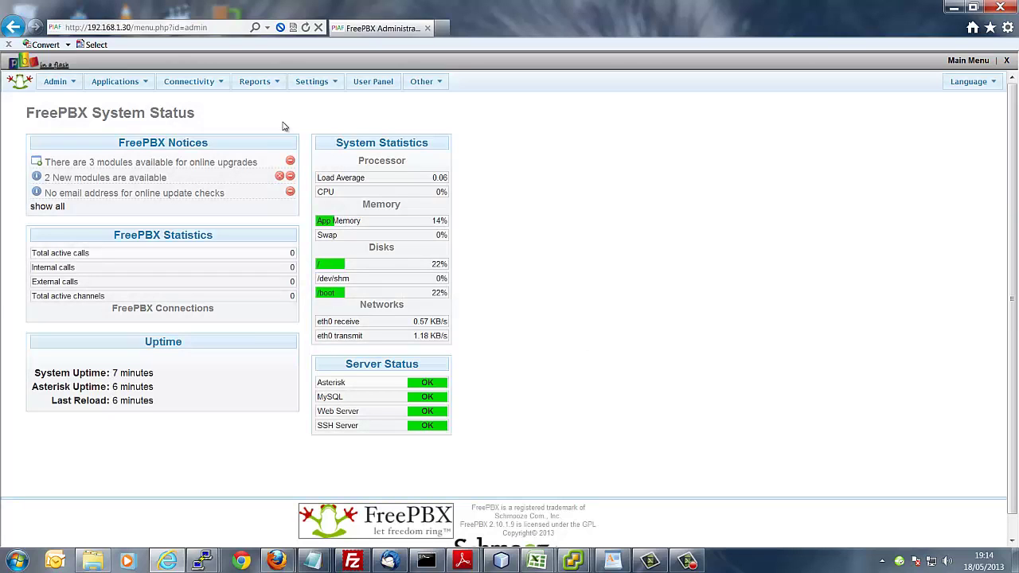
pyautogui.click(129, 28)
pyautogui.rightClick(116, 28)
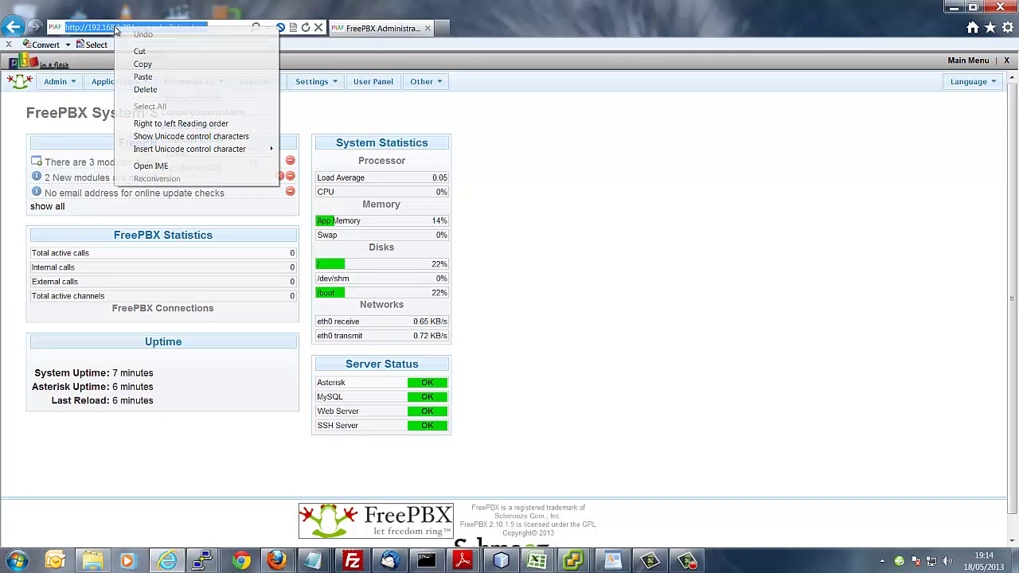
pyautogui.click(152, 66)
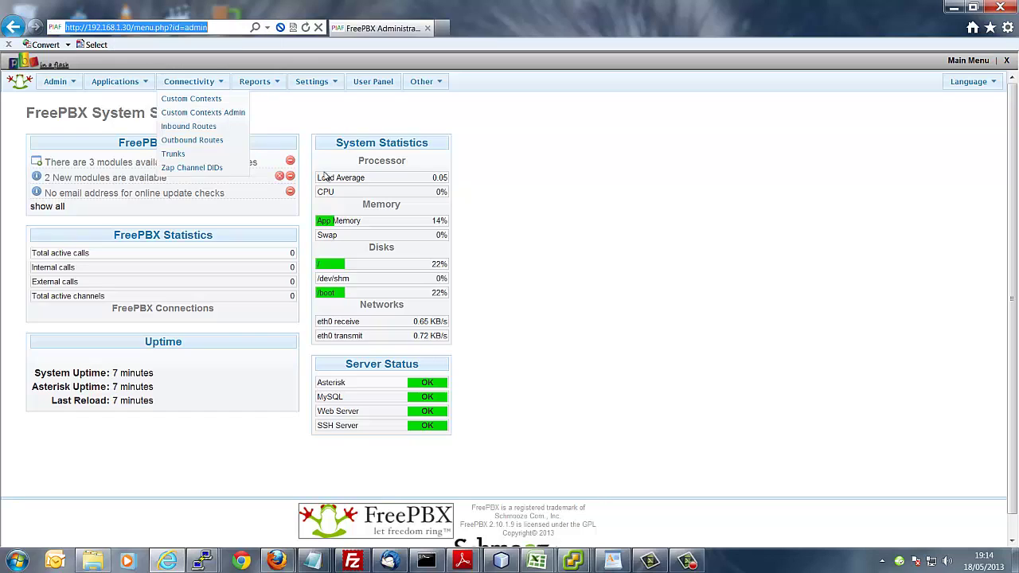
pyautogui.click(429, 29)
# Step: Launch Chrome and paste-and-go to 192.168.1.30/menu.php?id=admin
pyautogui.click(252, 555)
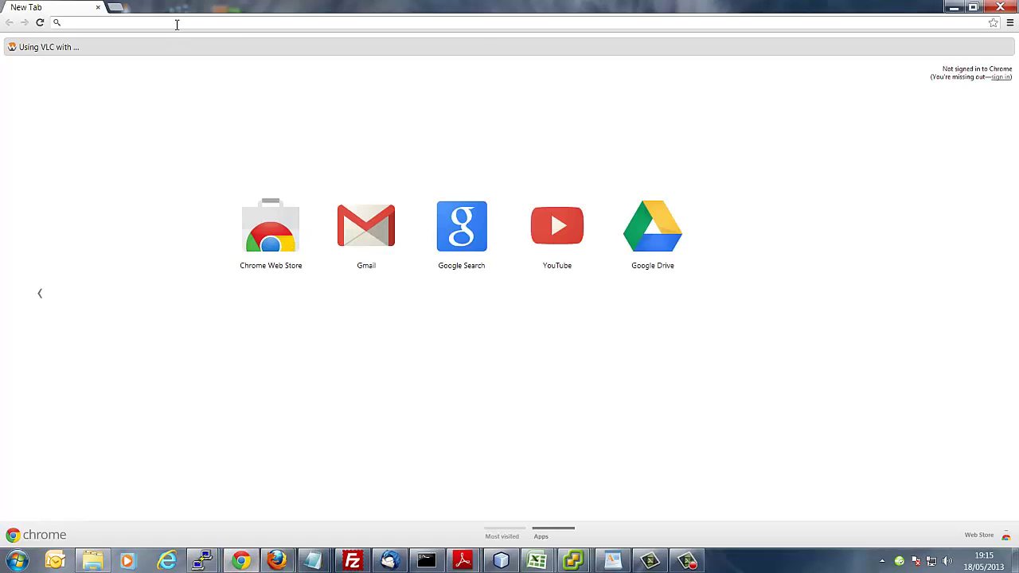
pyautogui.rightClick(177, 23)
pyautogui.click(229, 117)
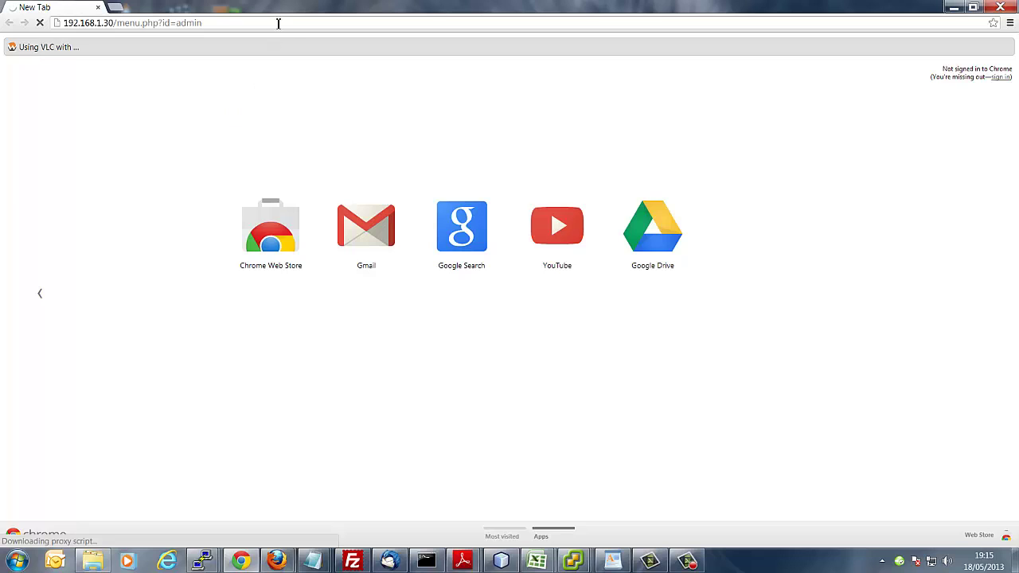
# Step: Enter the admin username and password in Chrome's FreePBX login form and submit
pyautogui.click(493, 295)
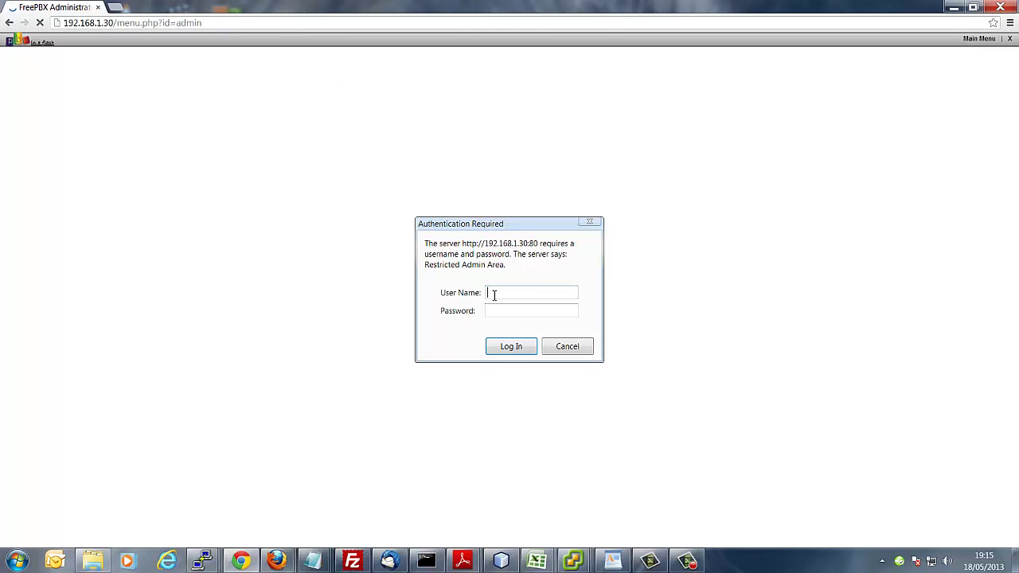
pyautogui.write('maint')
pyautogui.press('Tab')
pyautogui.write('*********')
pyautogui.press('Return')
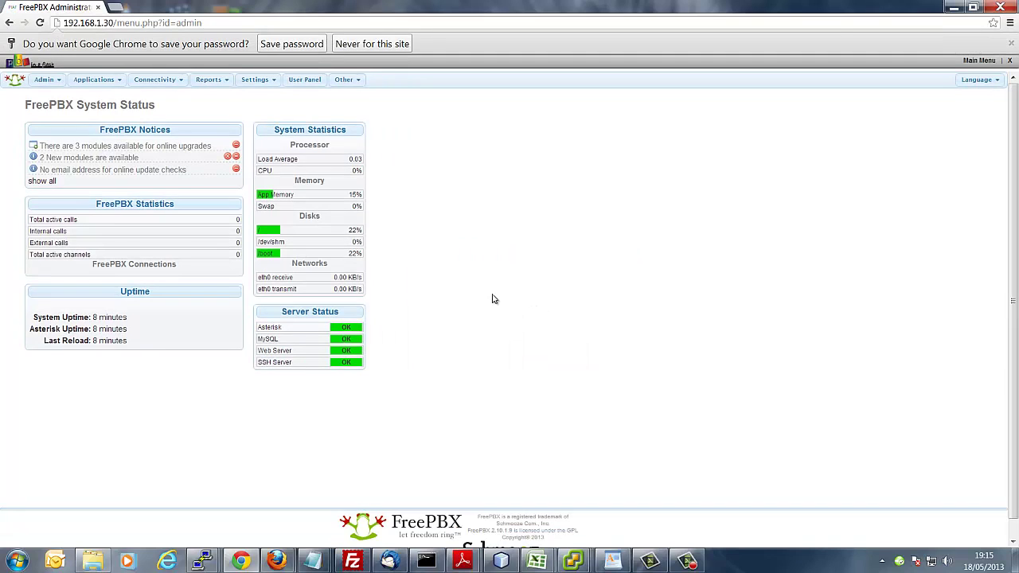
# Step: Choose 'Never for this site' for password saving, then browse the Admin, Reports and Settings menus
pyautogui.click(377, 45)
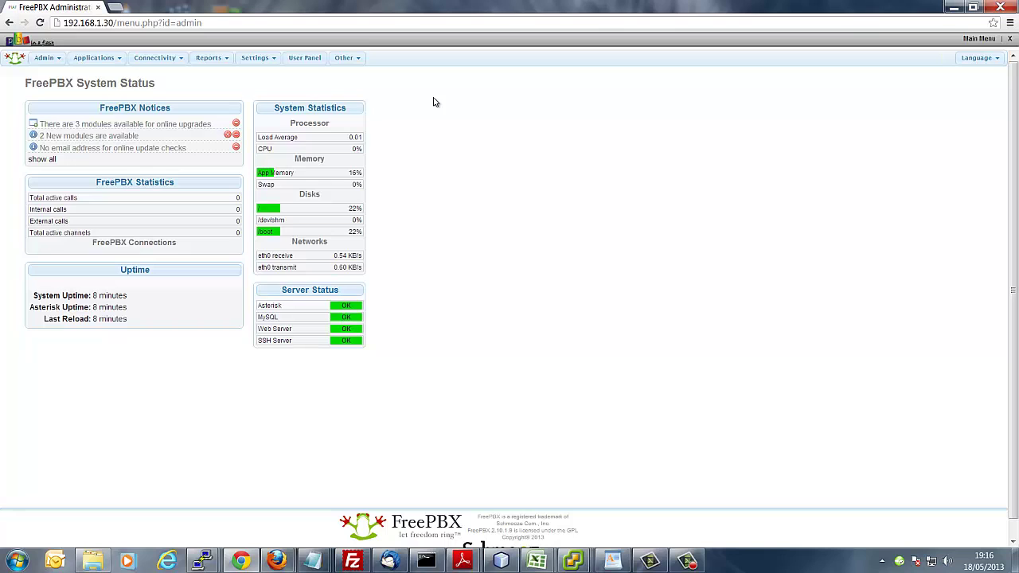
pyautogui.click(46, 57)
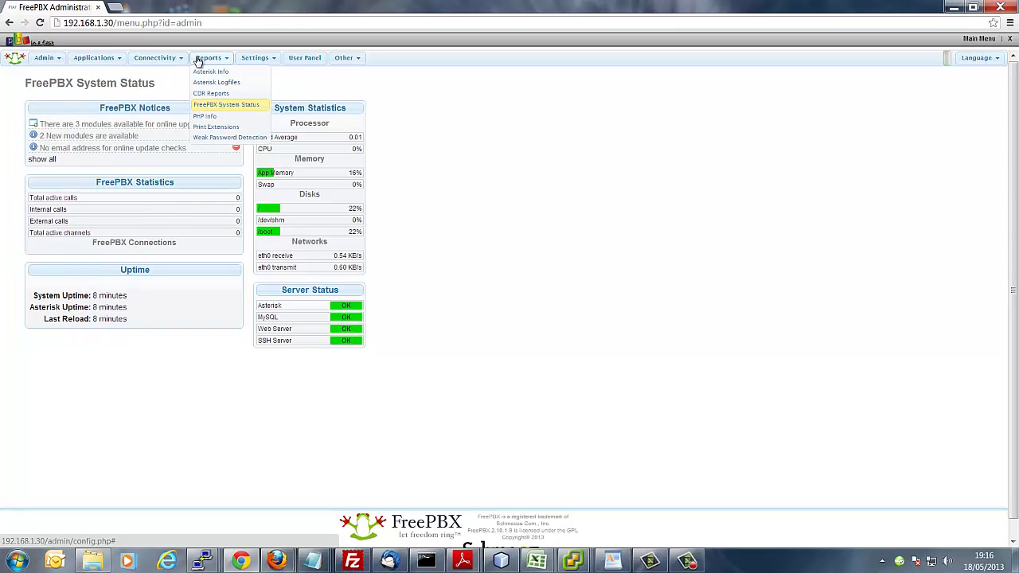
pyautogui.moveTo(278, 61)
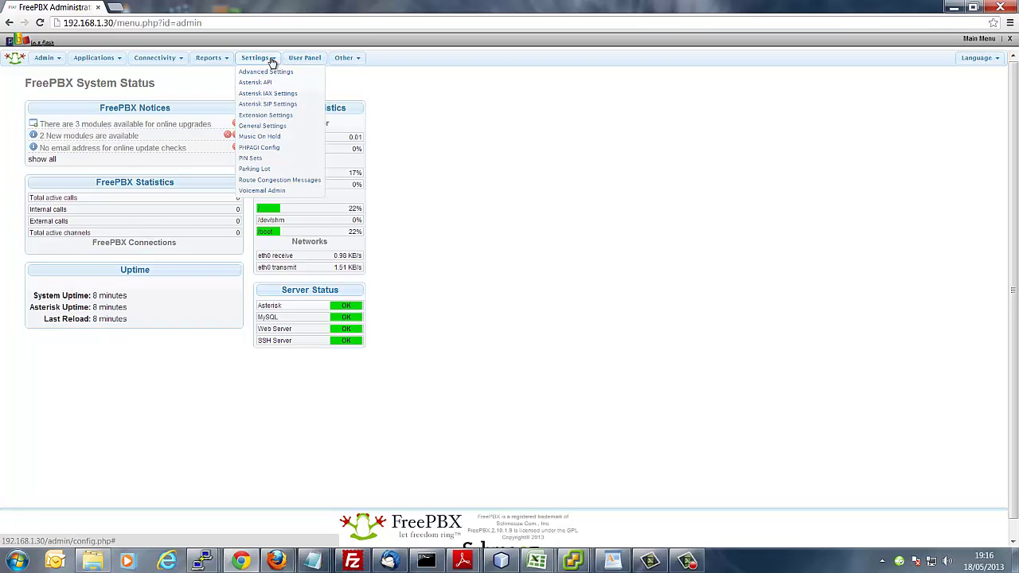
pyautogui.moveTo(46, 64)
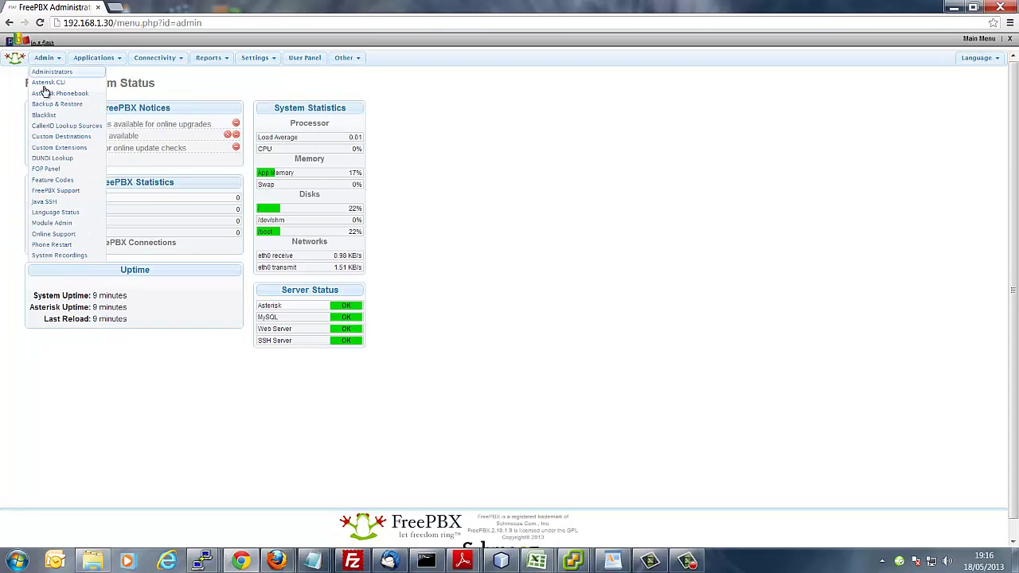